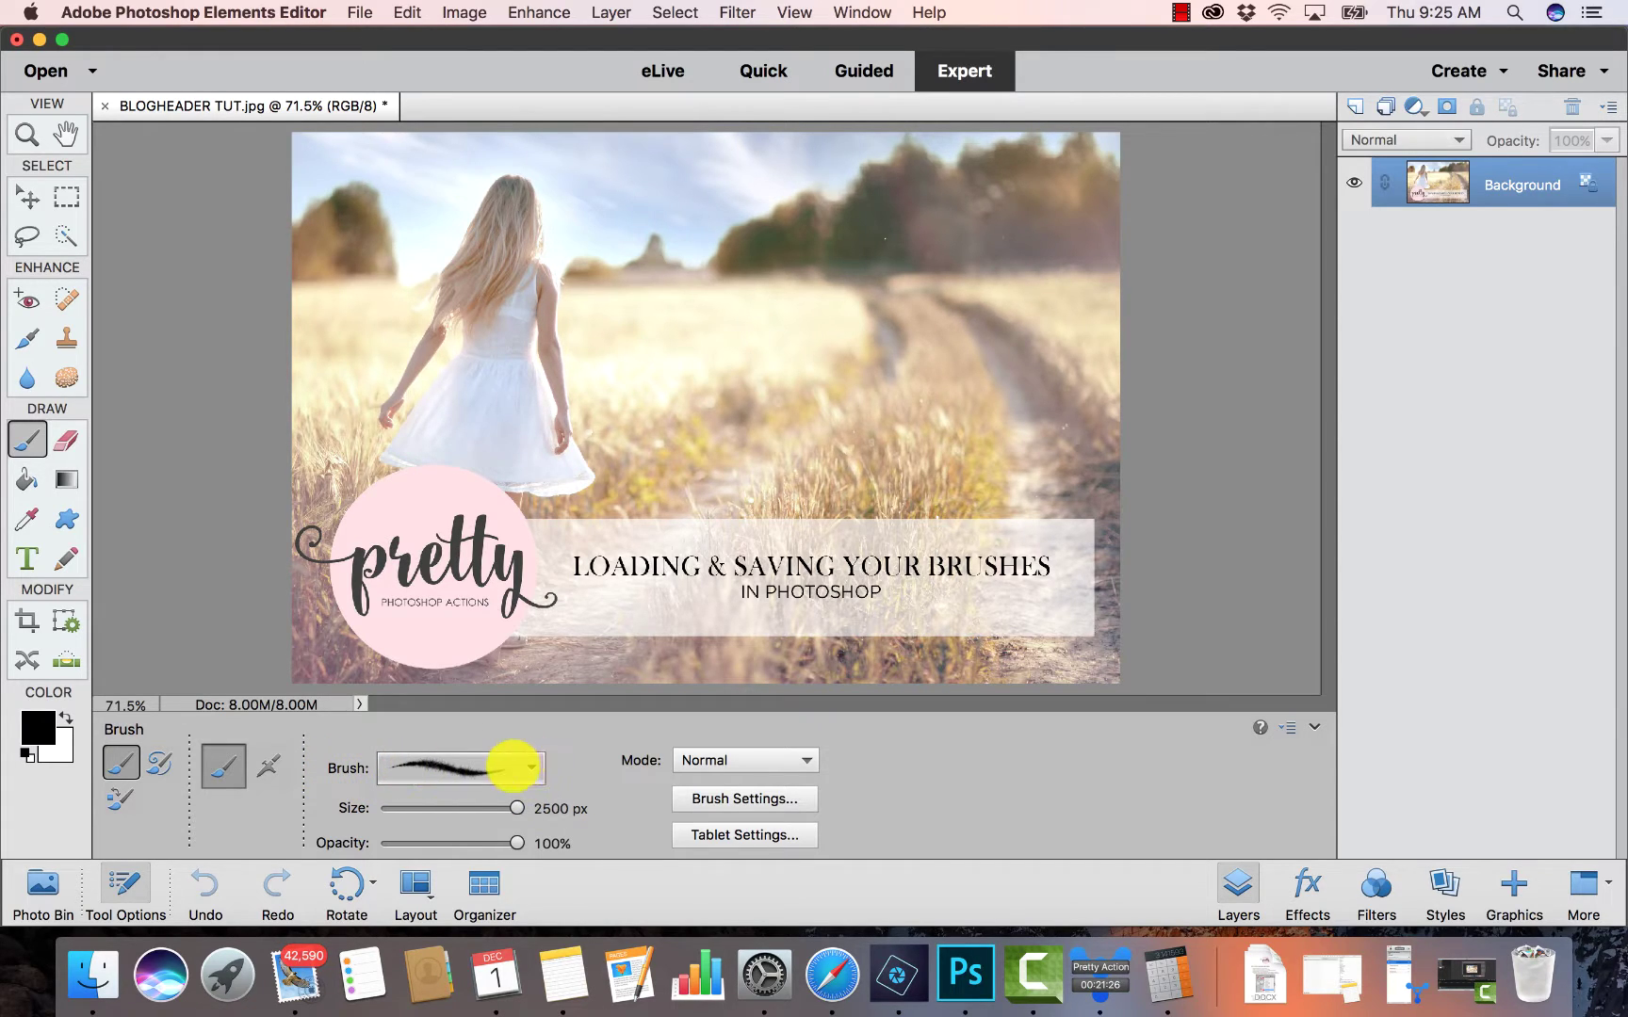
From the Brush picker's flyout menu, choose Load Brushes… to bring up the file dialog.
{"action": "left_click", "coordinate": [531, 768]}
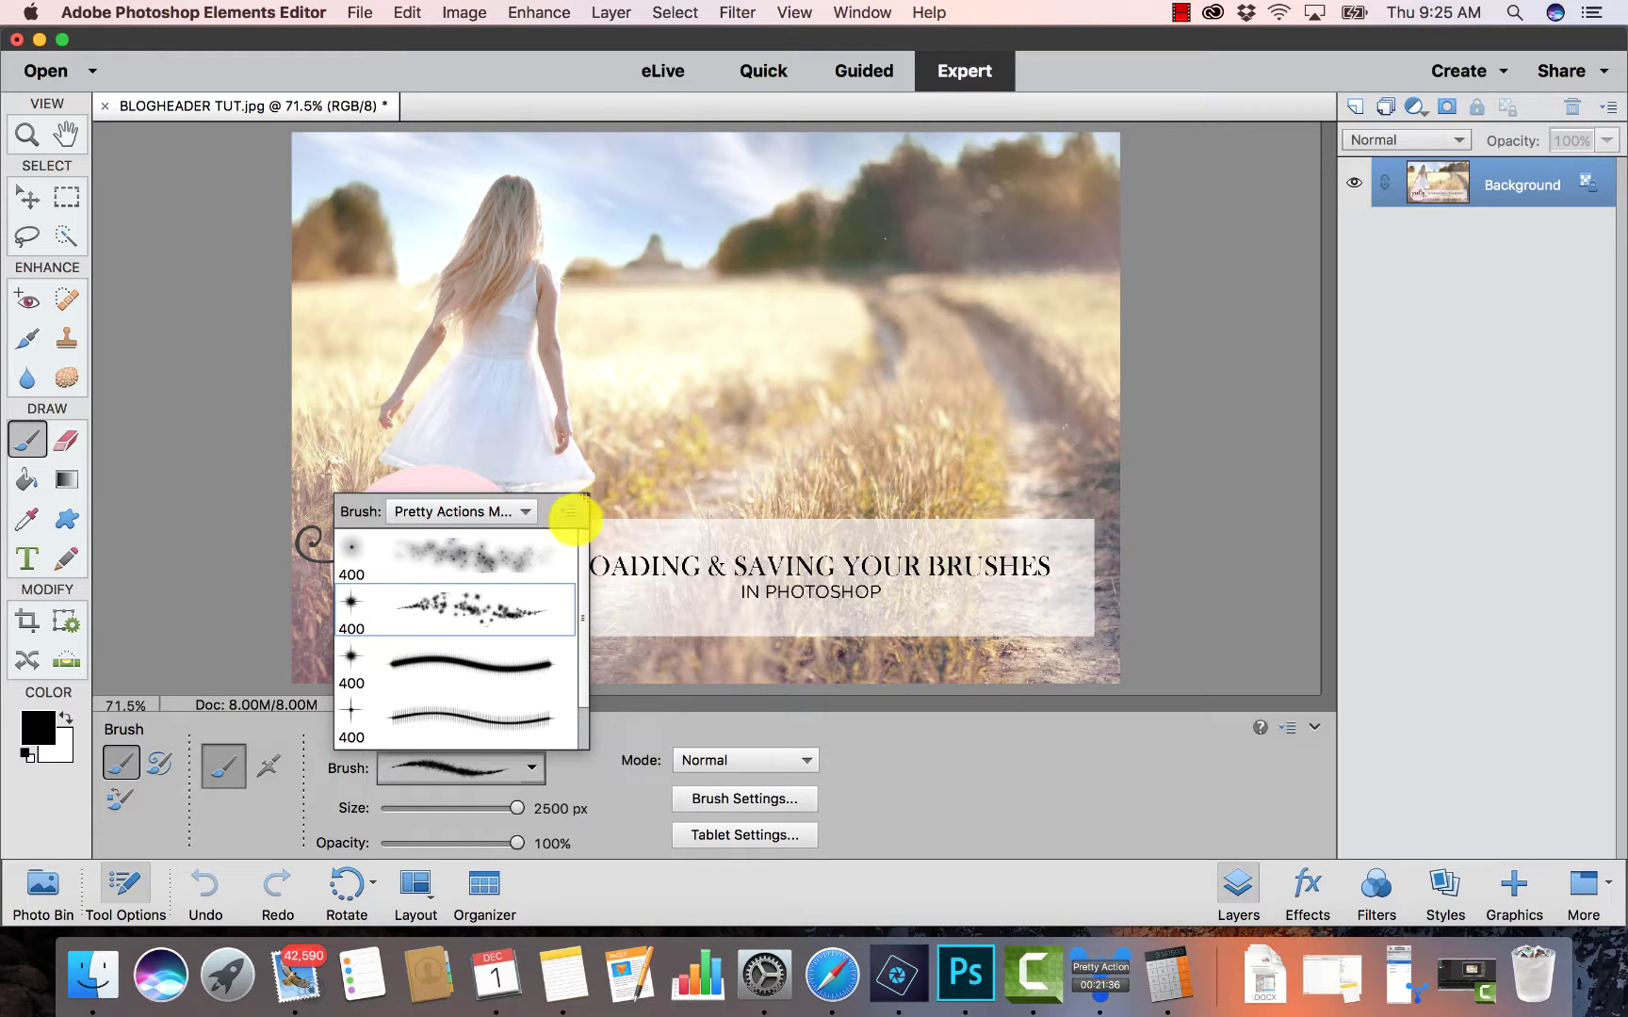
{"action": "left_click", "coordinate": [569, 511]}
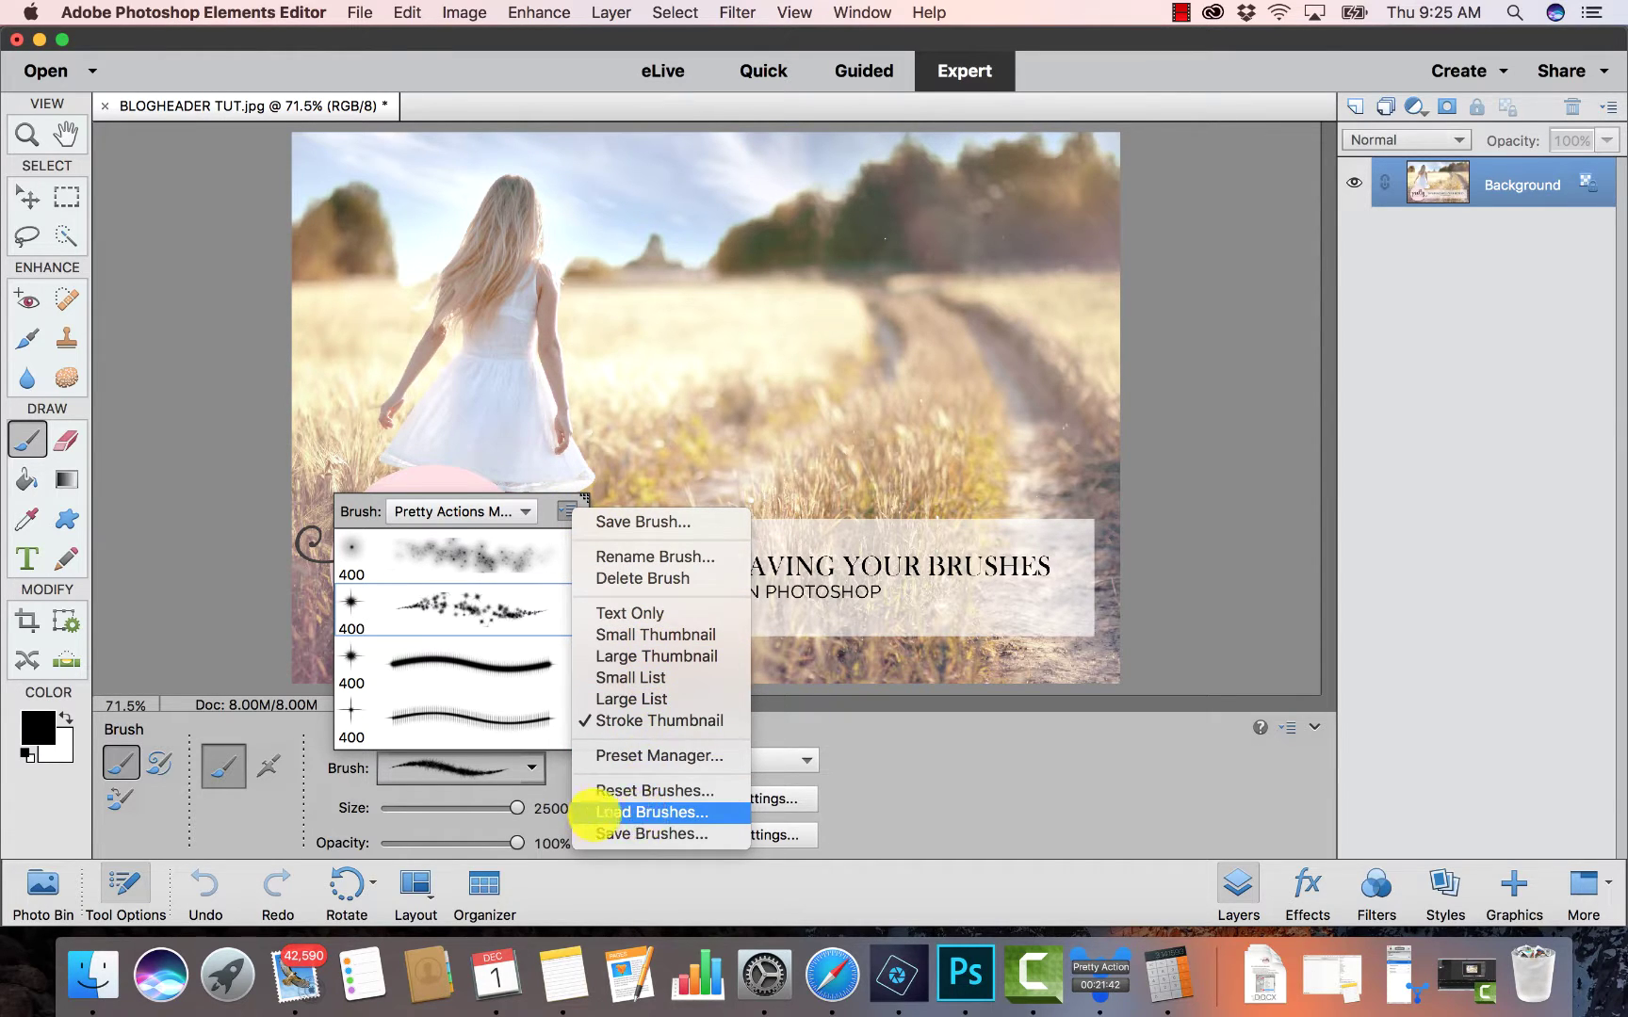
{"action": "left_click", "coordinate": [697, 812]}
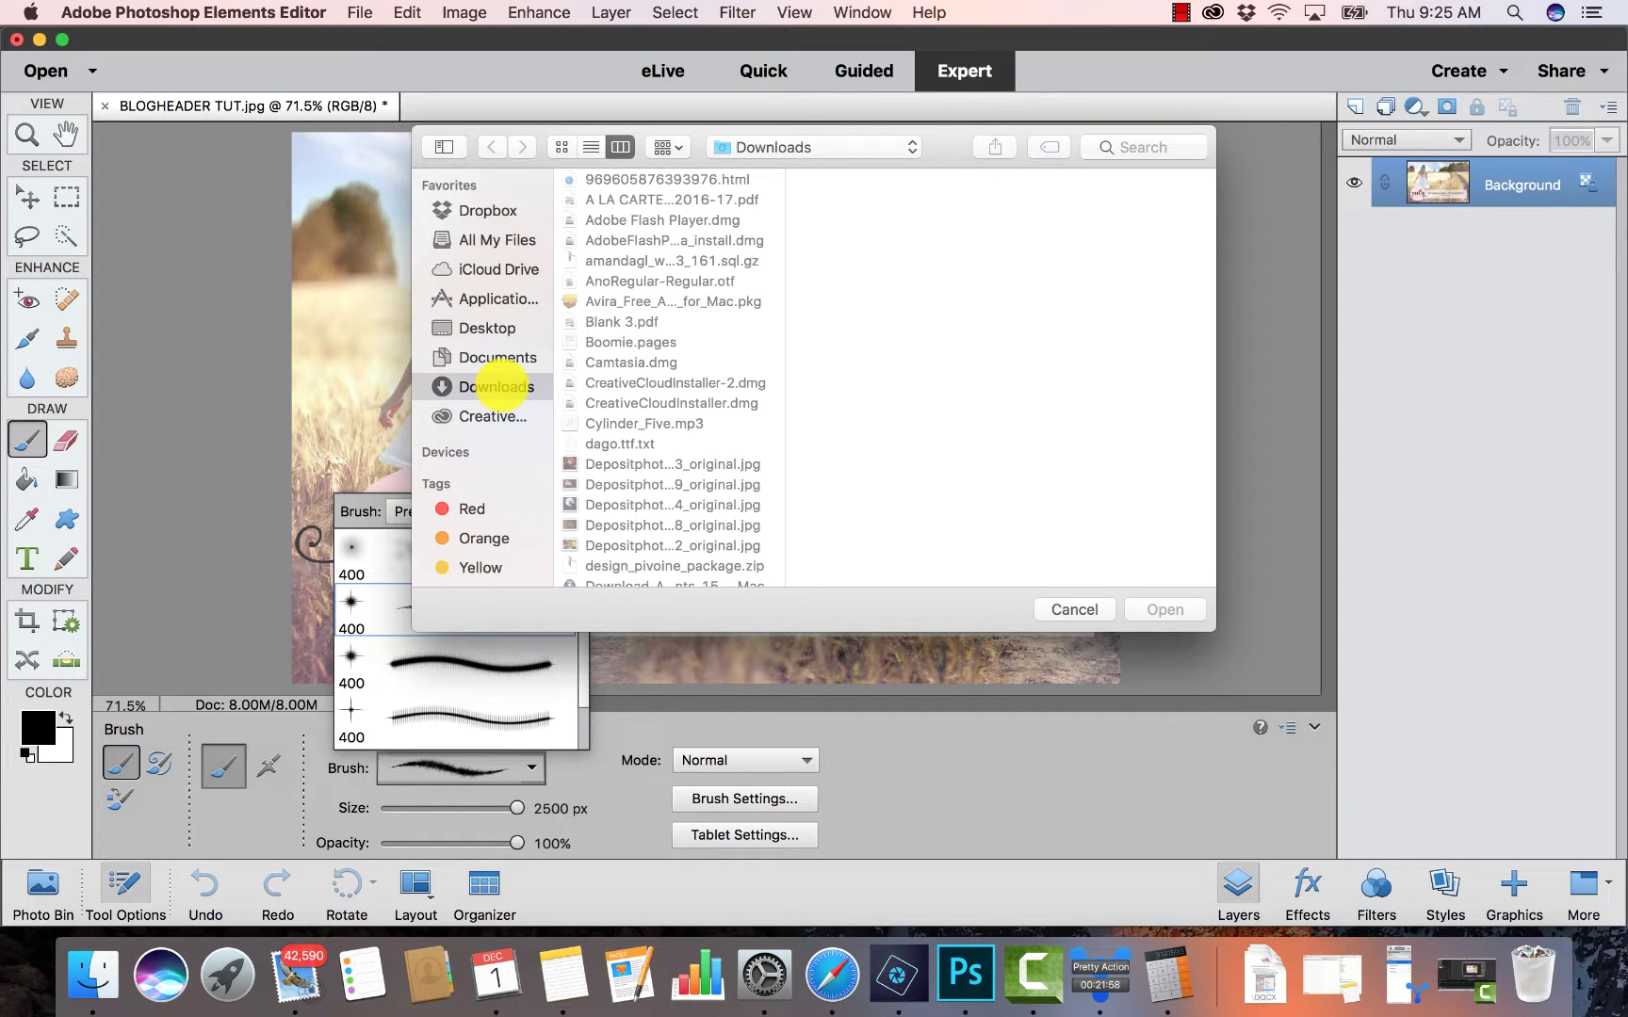
Load the Pretty Actions Magic Dust brushes .abr file from Dropbox › PA SETS.
{"action": "left_click", "coordinate": [491, 209]}
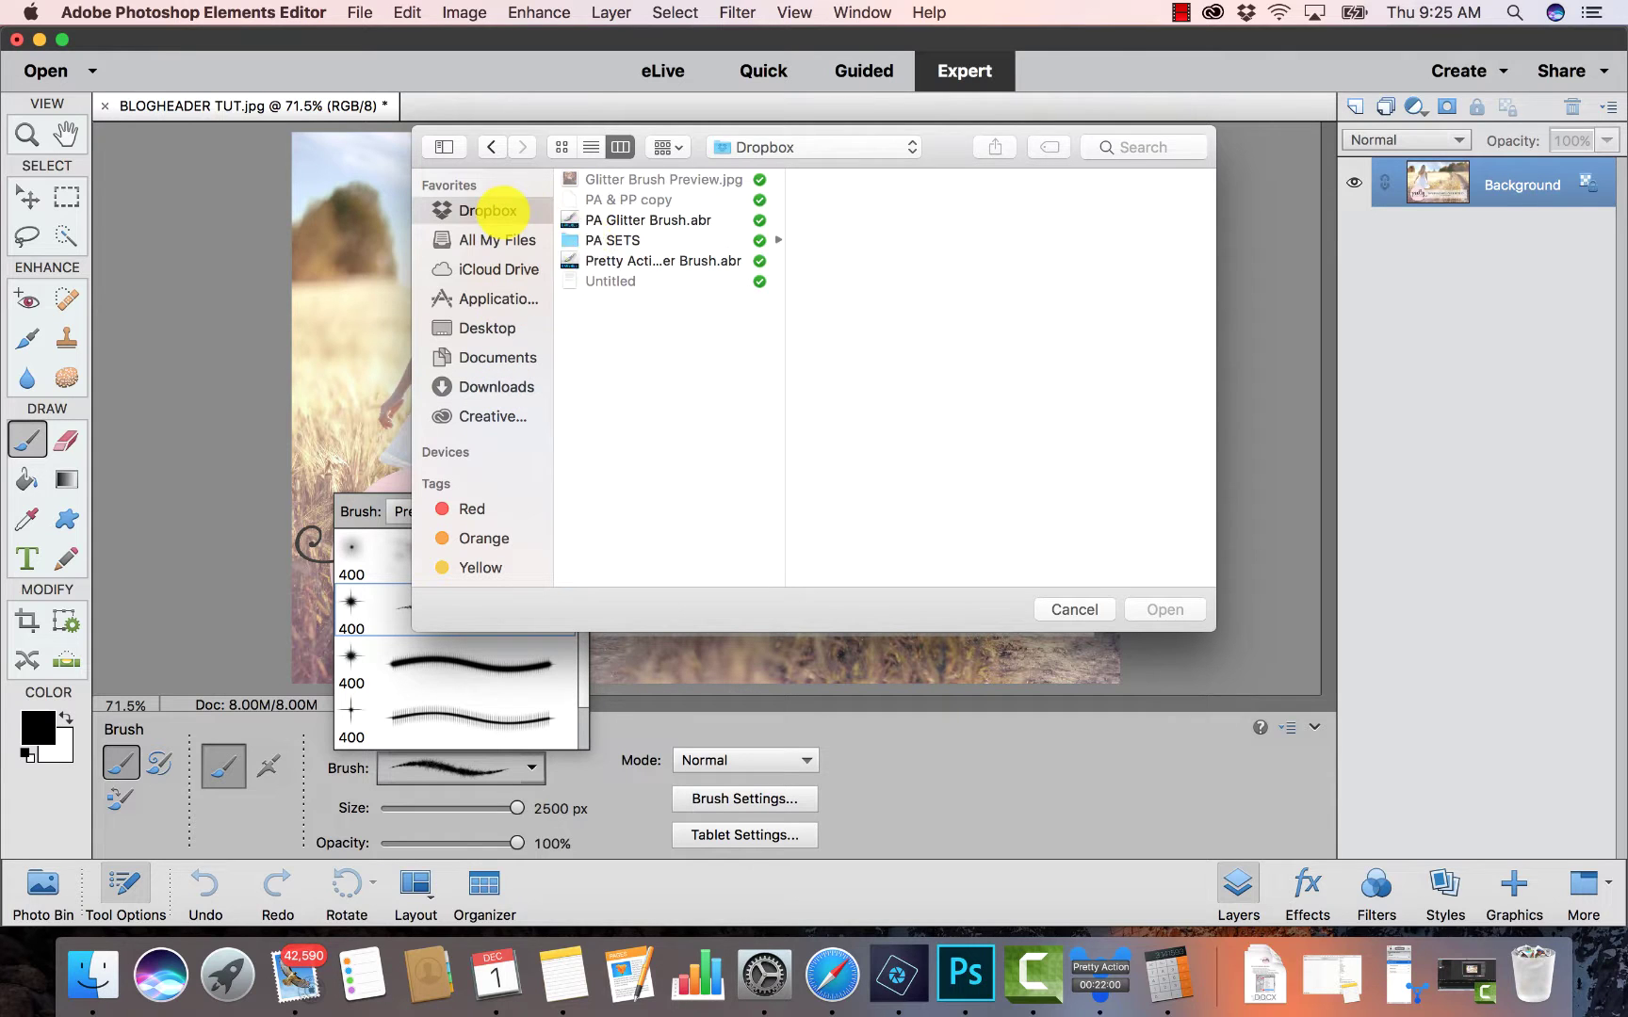
{"action": "left_click", "coordinate": [611, 239]}
{"action": "scroll", "coordinate": [928, 468], "scroll_direction": "down", "scroll_amount": 5}
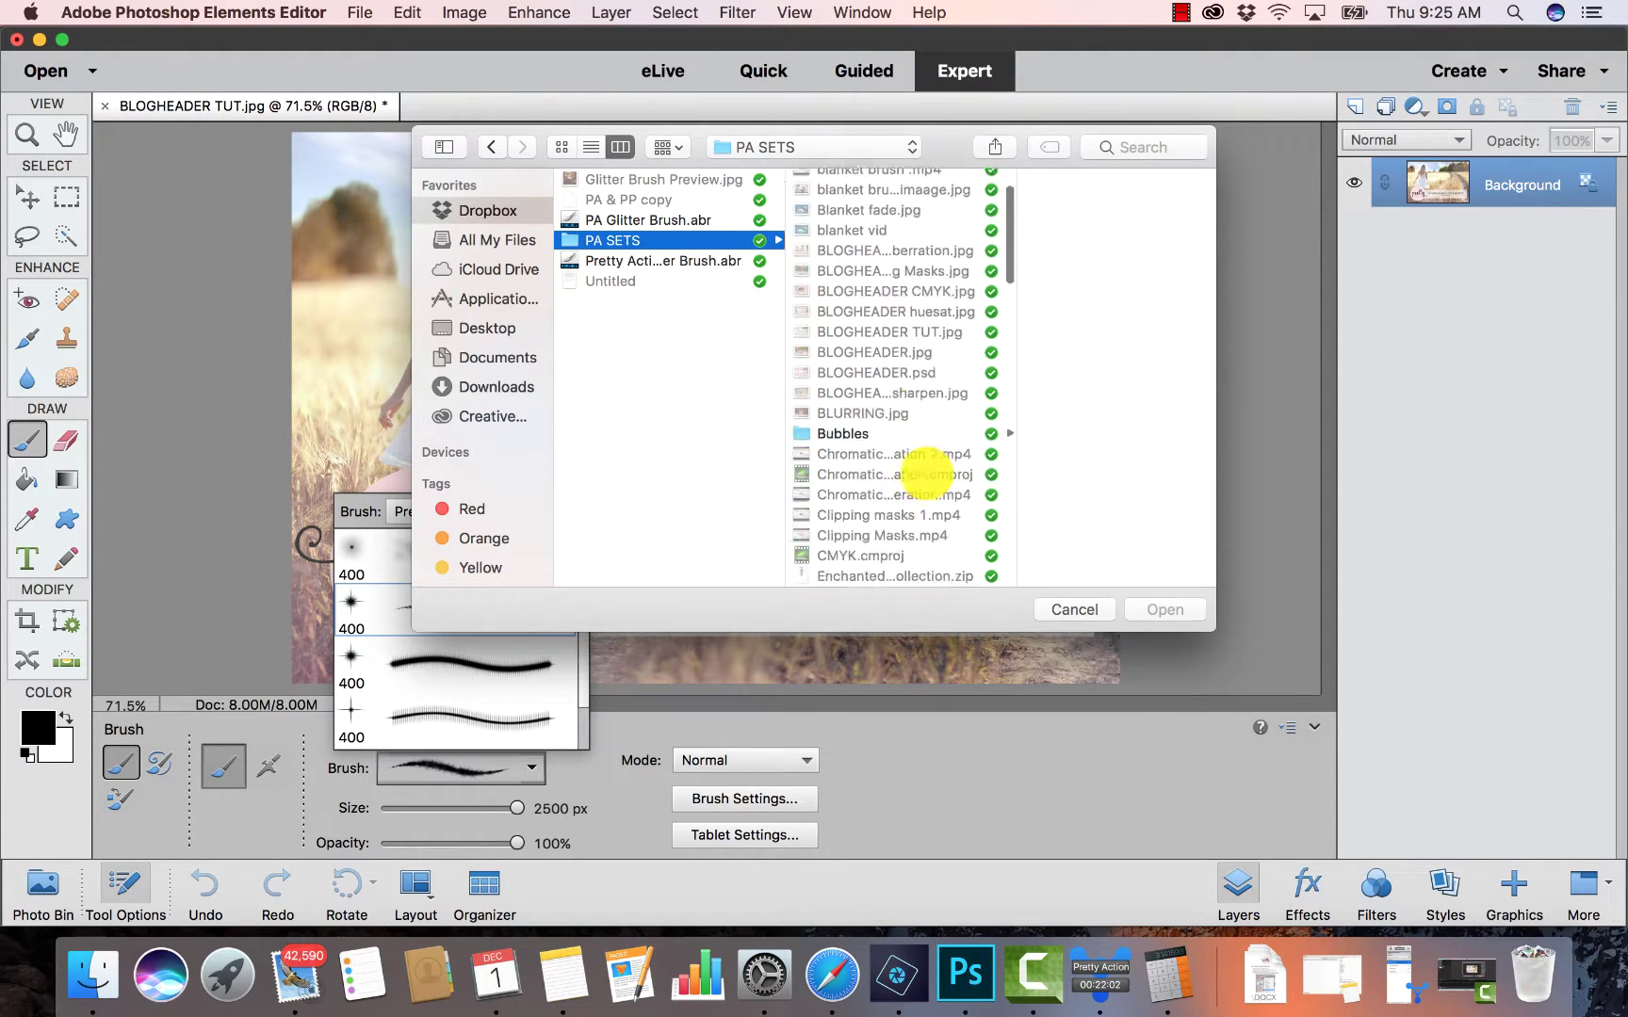
{"action": "scroll", "coordinate": [928, 469], "scroll_direction": "down", "scroll_amount": 1}
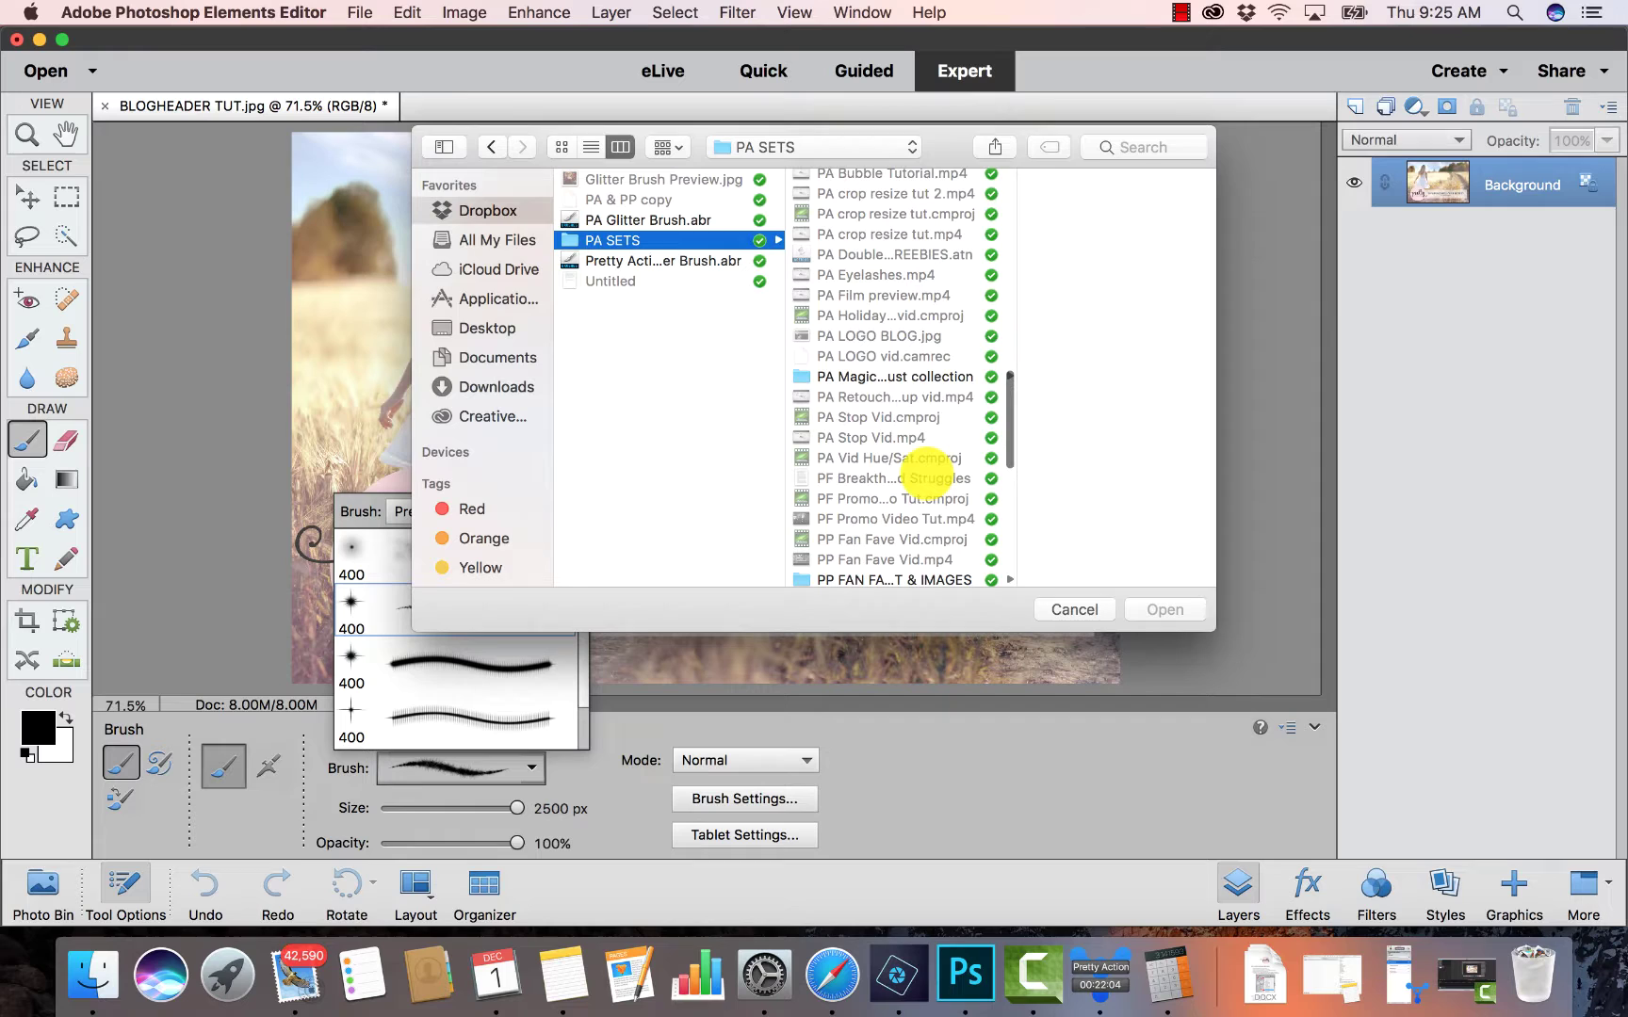
{"action": "scroll", "coordinate": [931, 471], "scroll_direction": "down", "scroll_amount": 1}
{"action": "scroll", "coordinate": [928, 473], "scroll_direction": "down", "scroll_amount": 10}
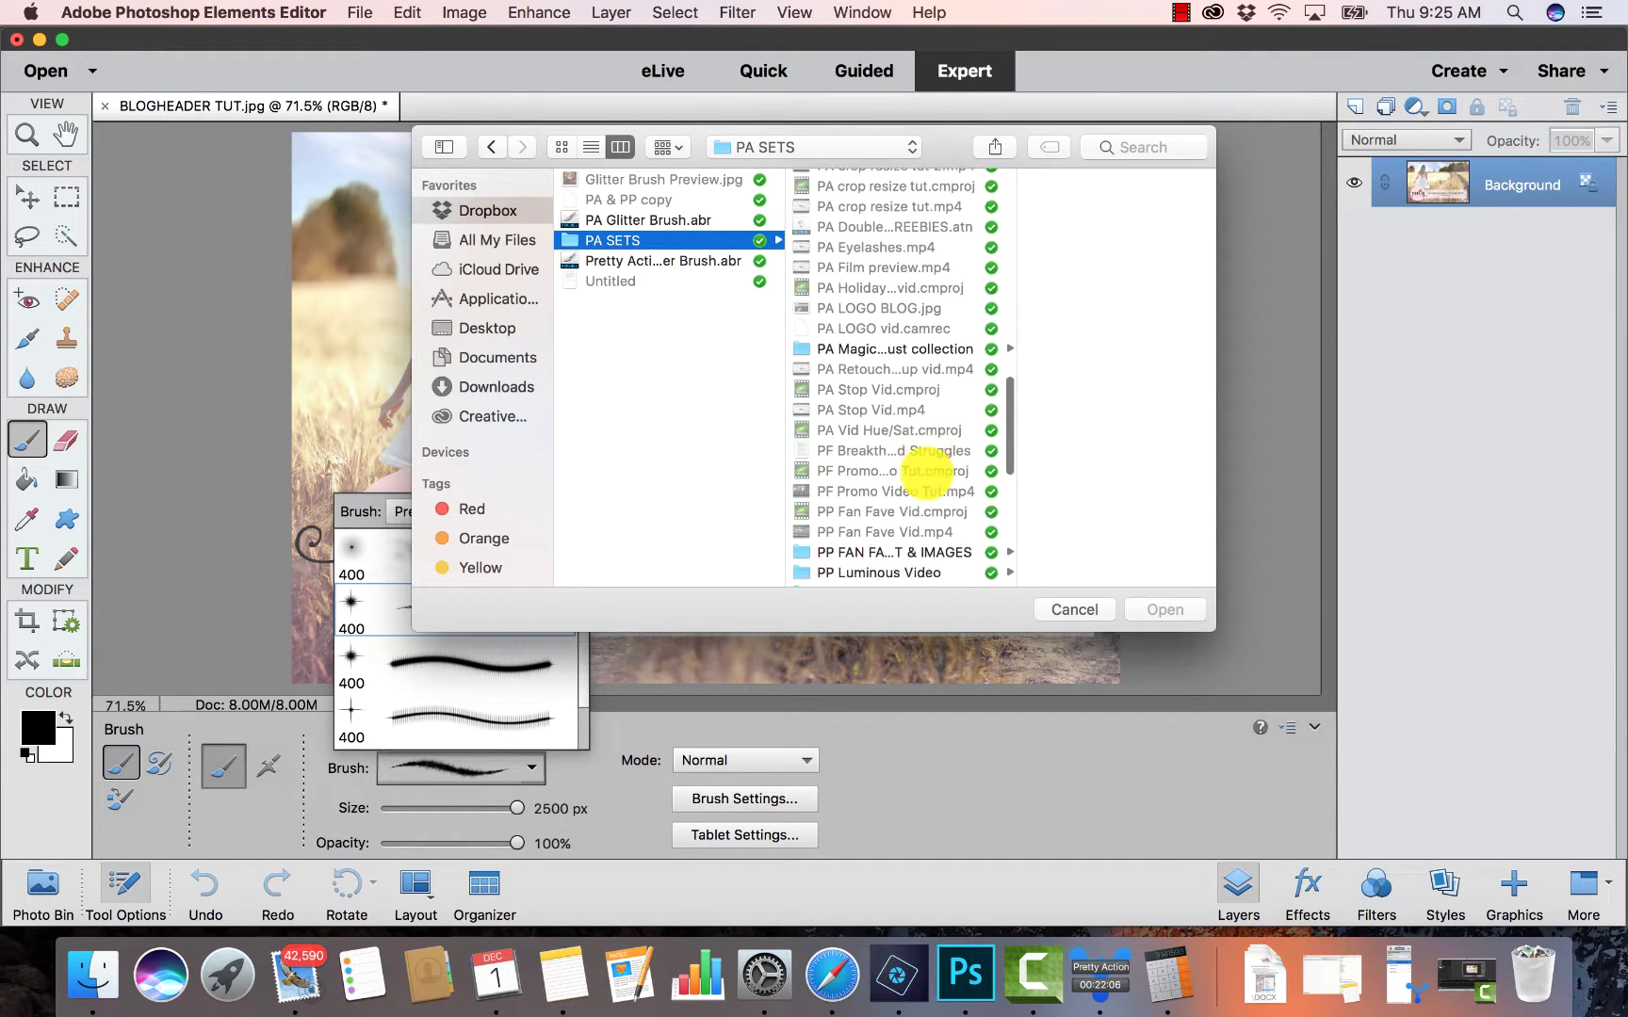
{"action": "scroll", "coordinate": [928, 468], "scroll_direction": "down", "scroll_amount": 3}
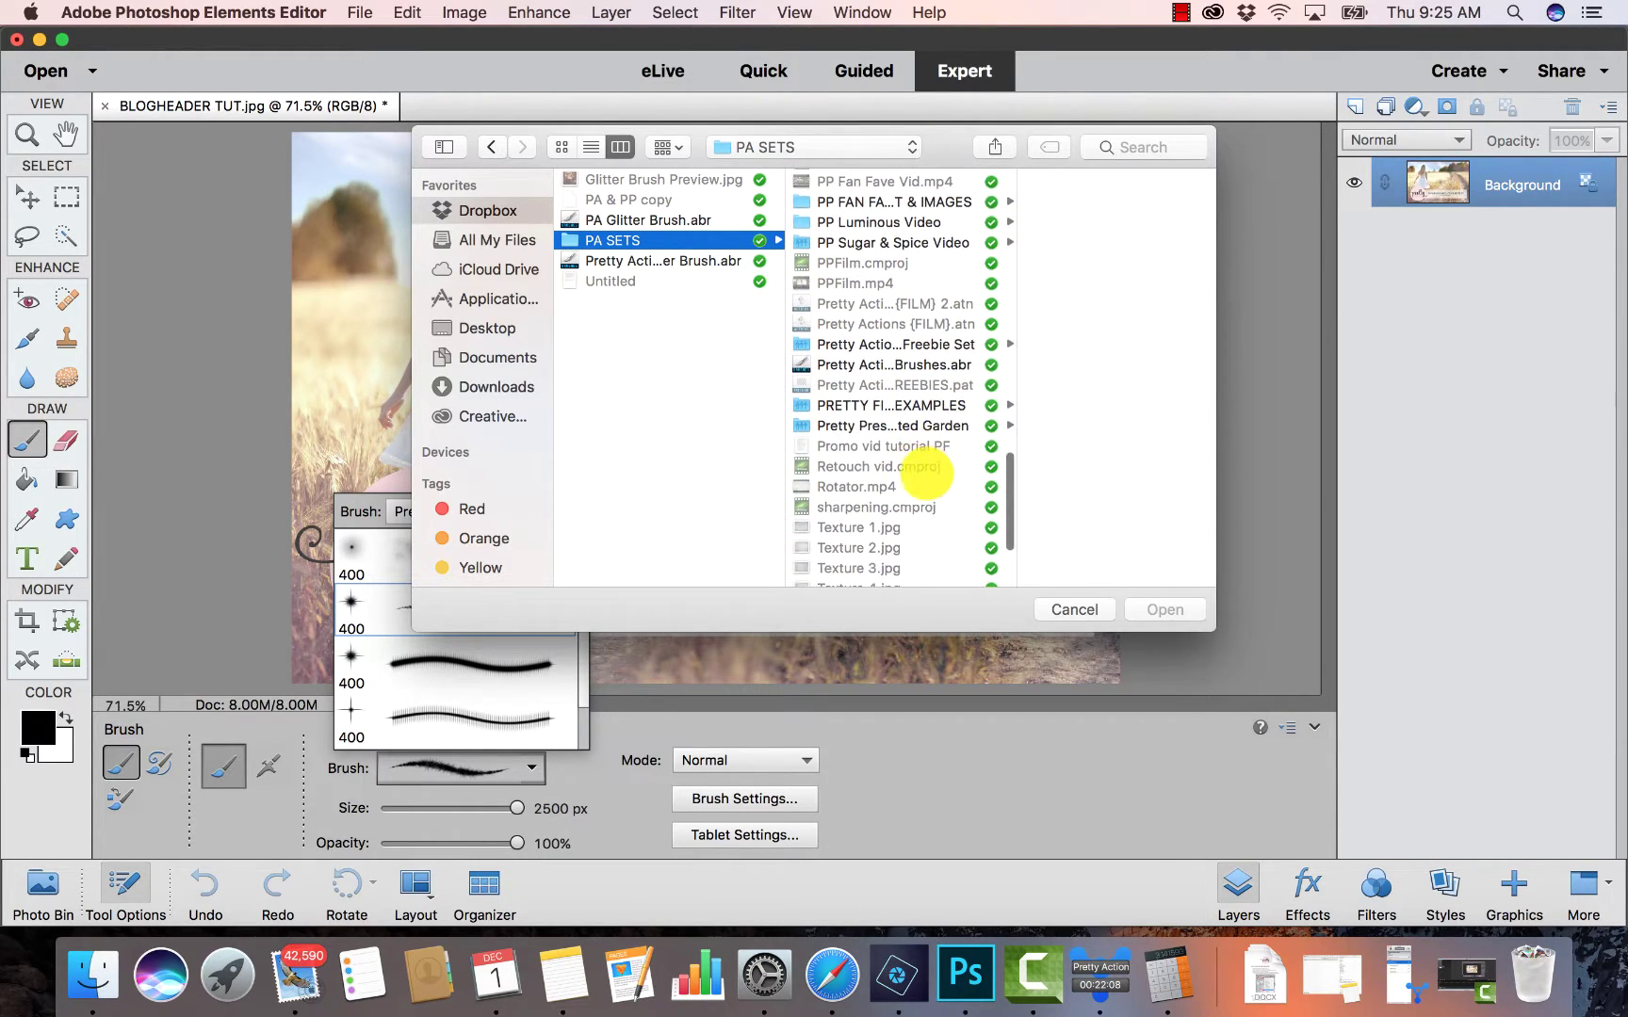
{"action": "left_click", "coordinate": [935, 363]}
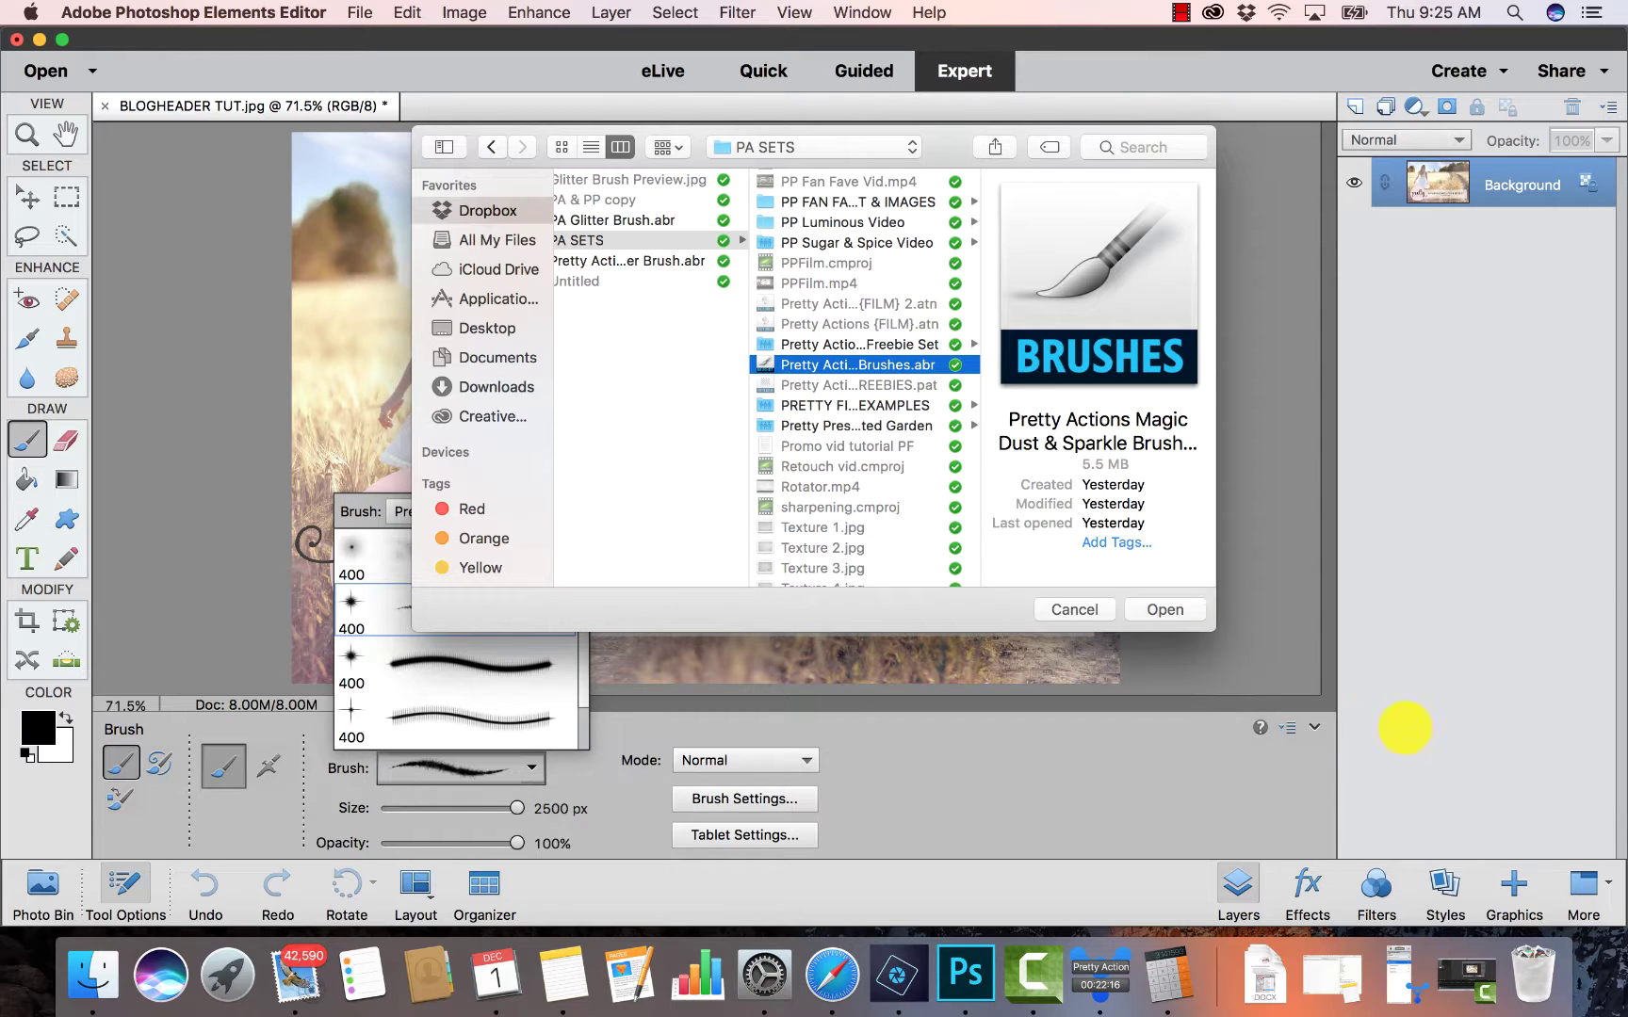
{"action": "left_click", "coordinate": [1168, 610]}
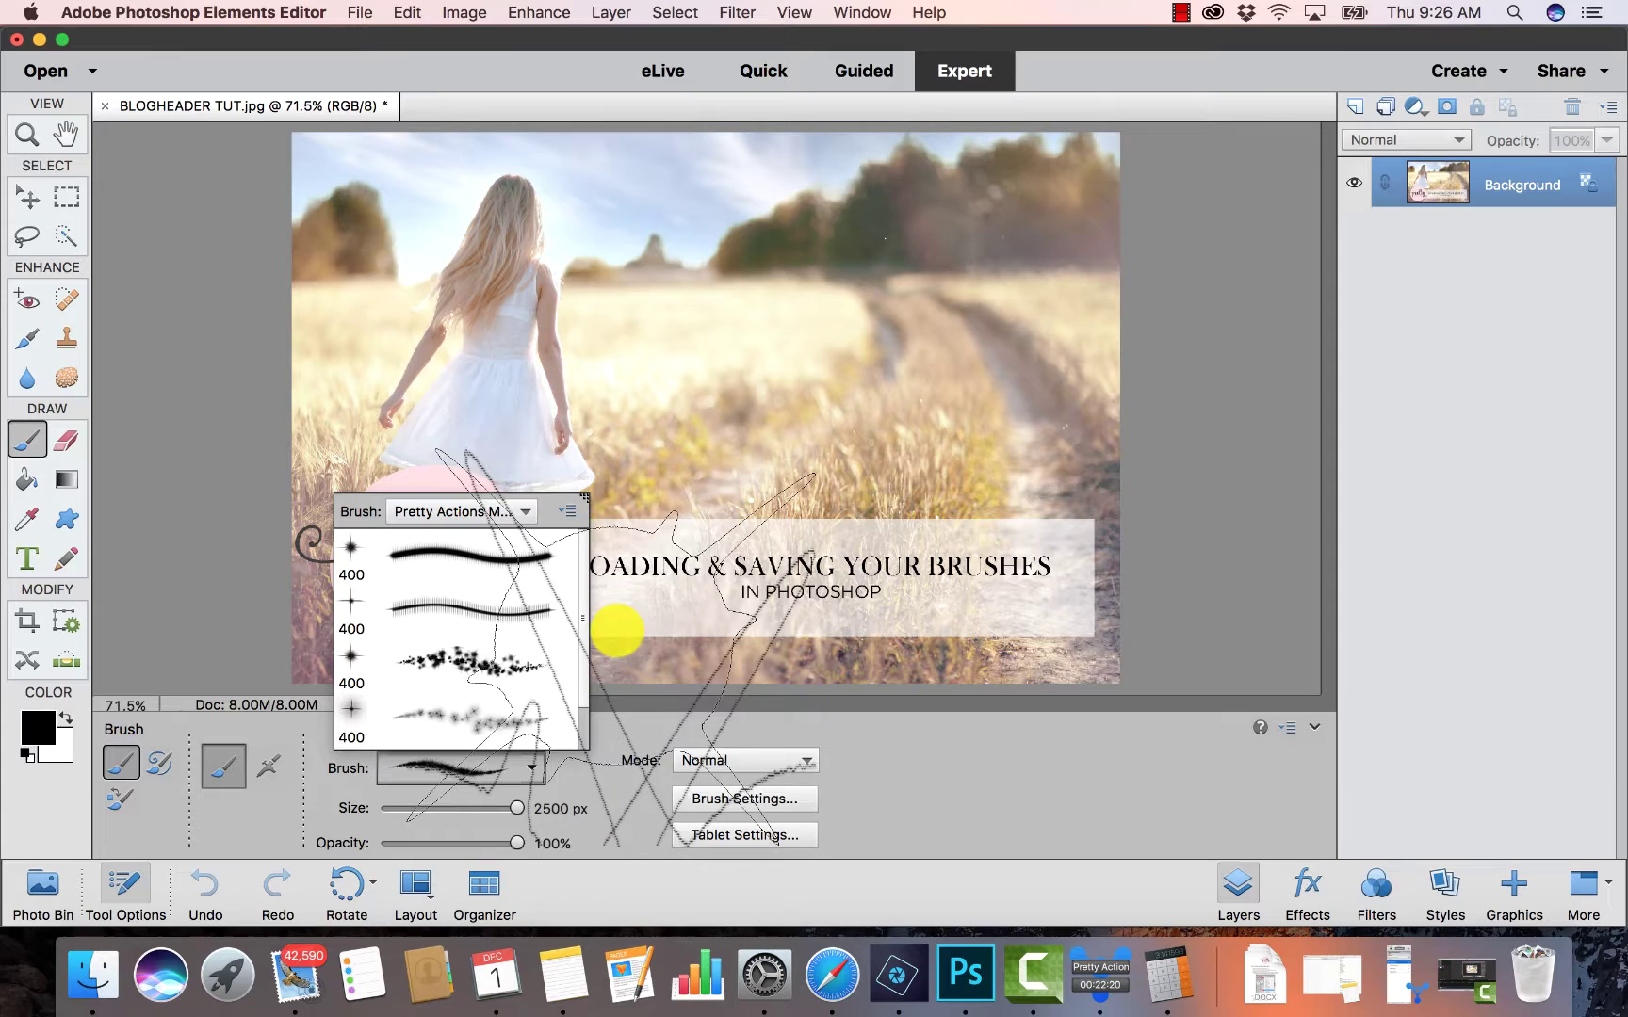
Scroll through the newly loaded Magic Dust & Sparkle brushes, then close the Brush picker.
{"action": "mouse_move", "coordinate": [581, 618]}
{"action": "left_mouse_down"}
{"action": "mouse_move", "coordinate": [585, 675]}
{"action": "mouse_move", "coordinate": [572, 519]}
{"action": "mouse_move", "coordinate": [593, 698]}
{"action": "left_mouse_up"}
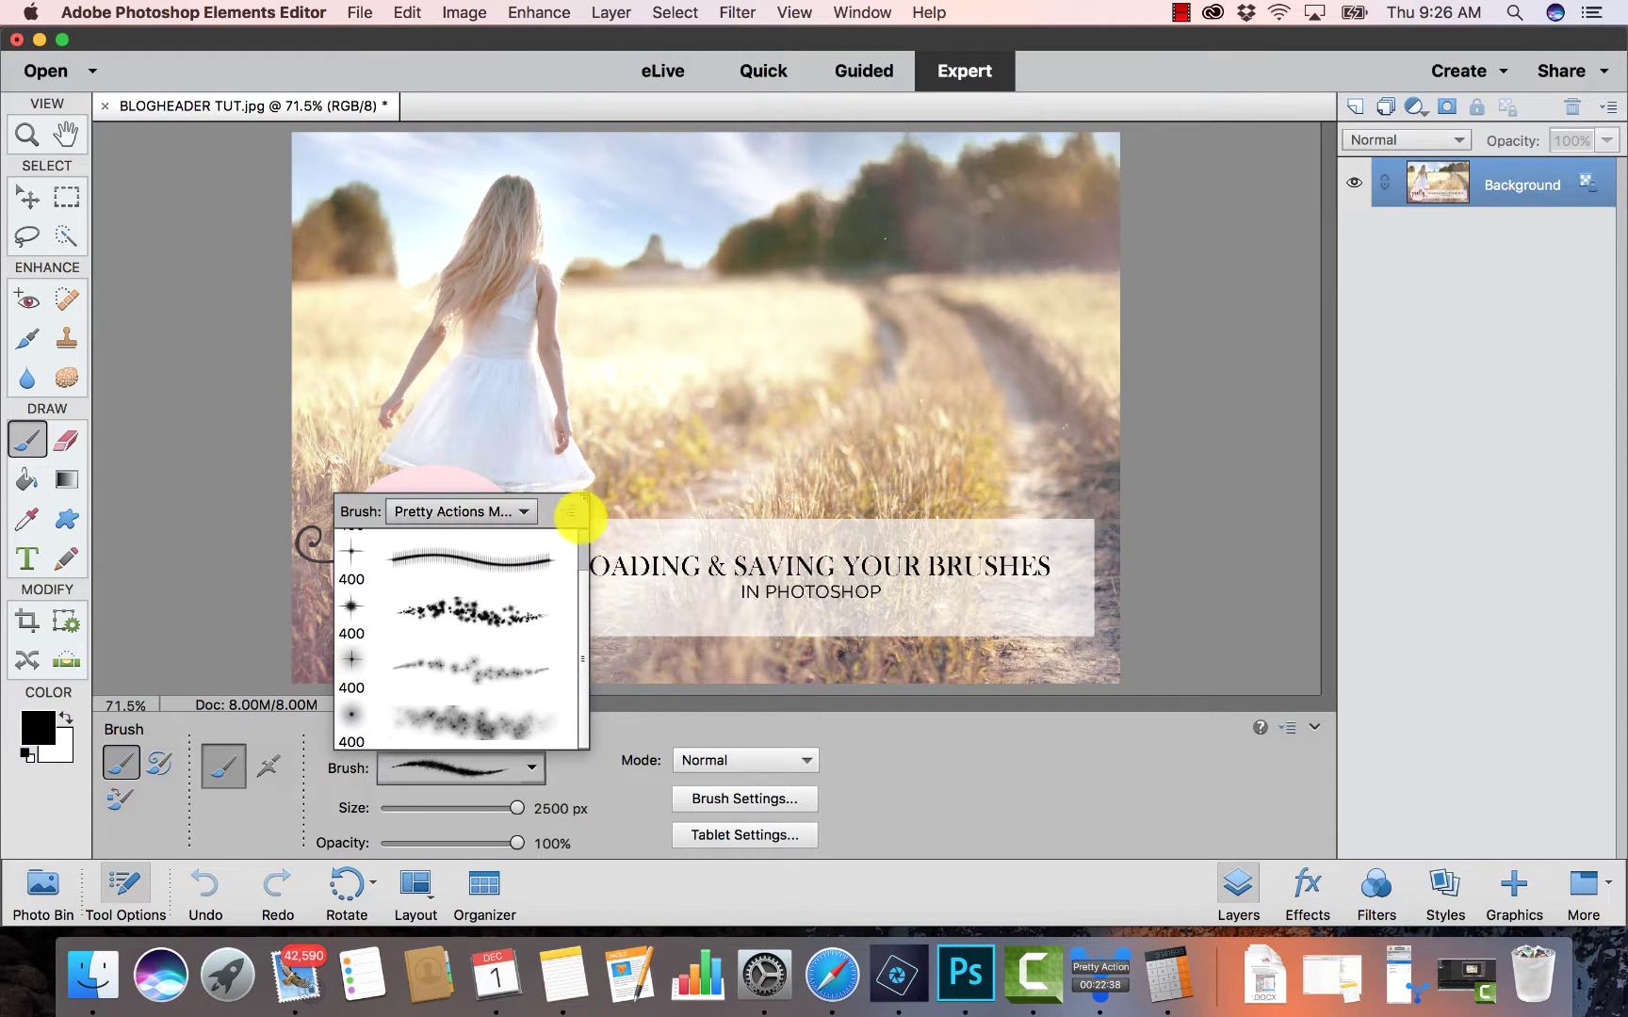
{"action": "left_click", "coordinate": [611, 781]}
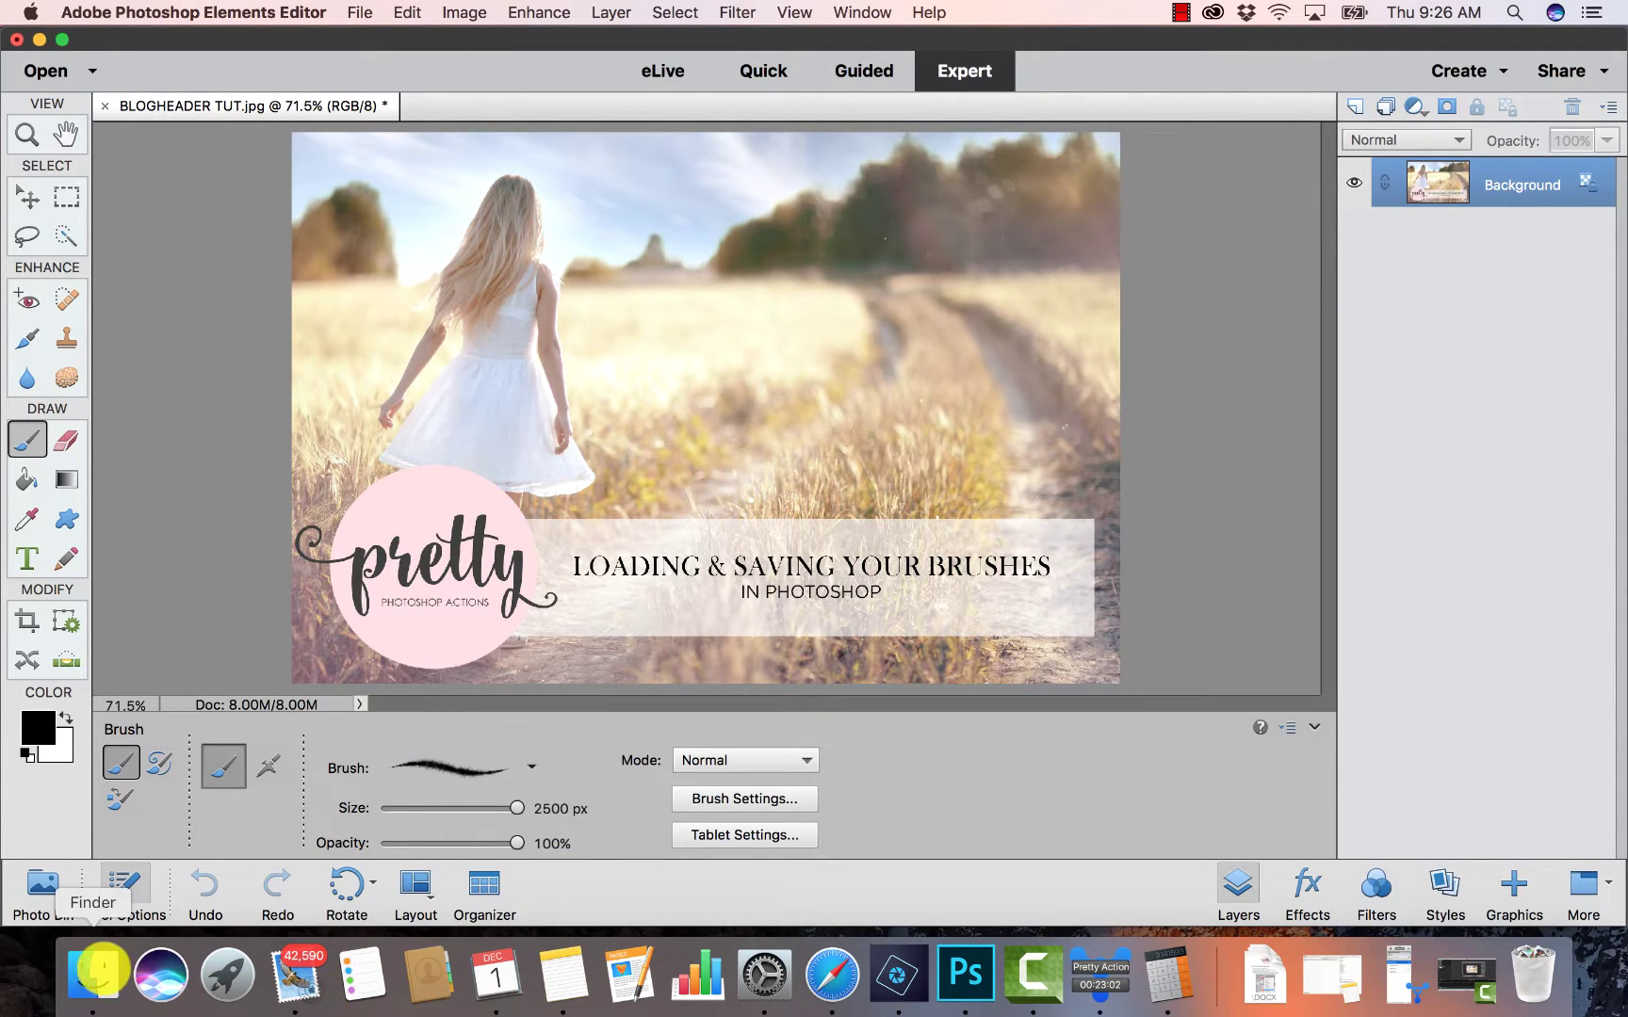
In Finder, open Dropbox › PA SETS and select the Pretty Actions Magic Dust brush file.
{"action": "left_click", "coordinate": [94, 965]}
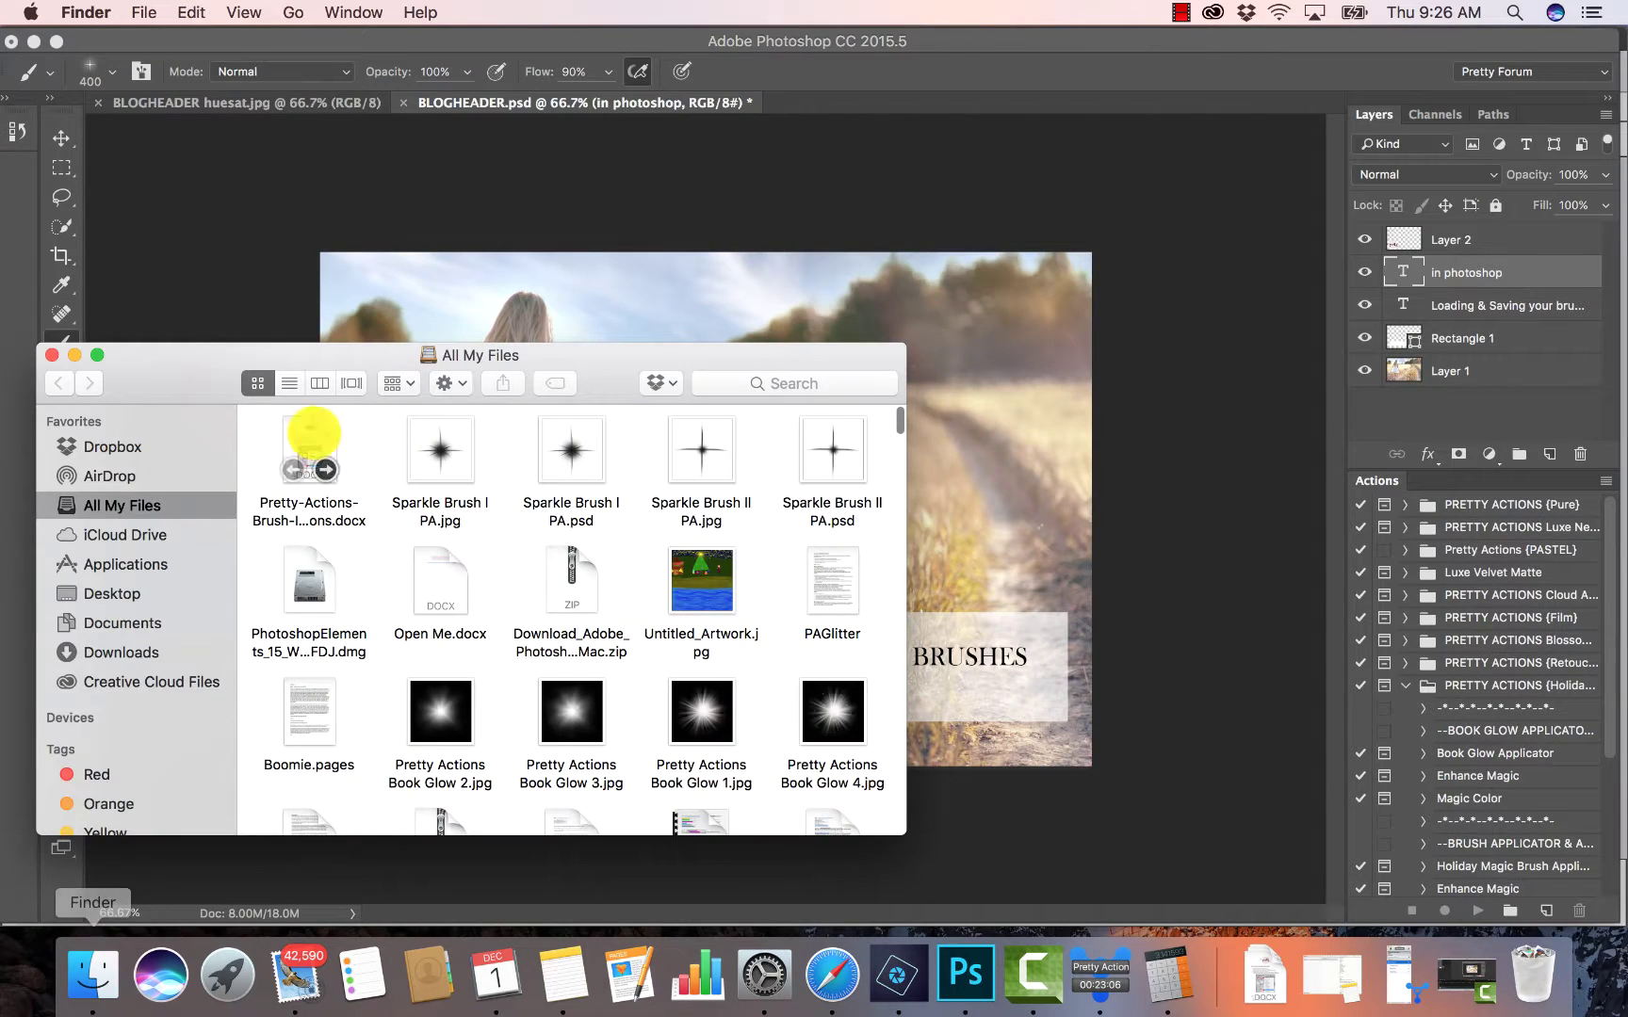
{"action": "left_click_drag", "start_coordinate": [189, 354], "coordinate": [931, 390]}
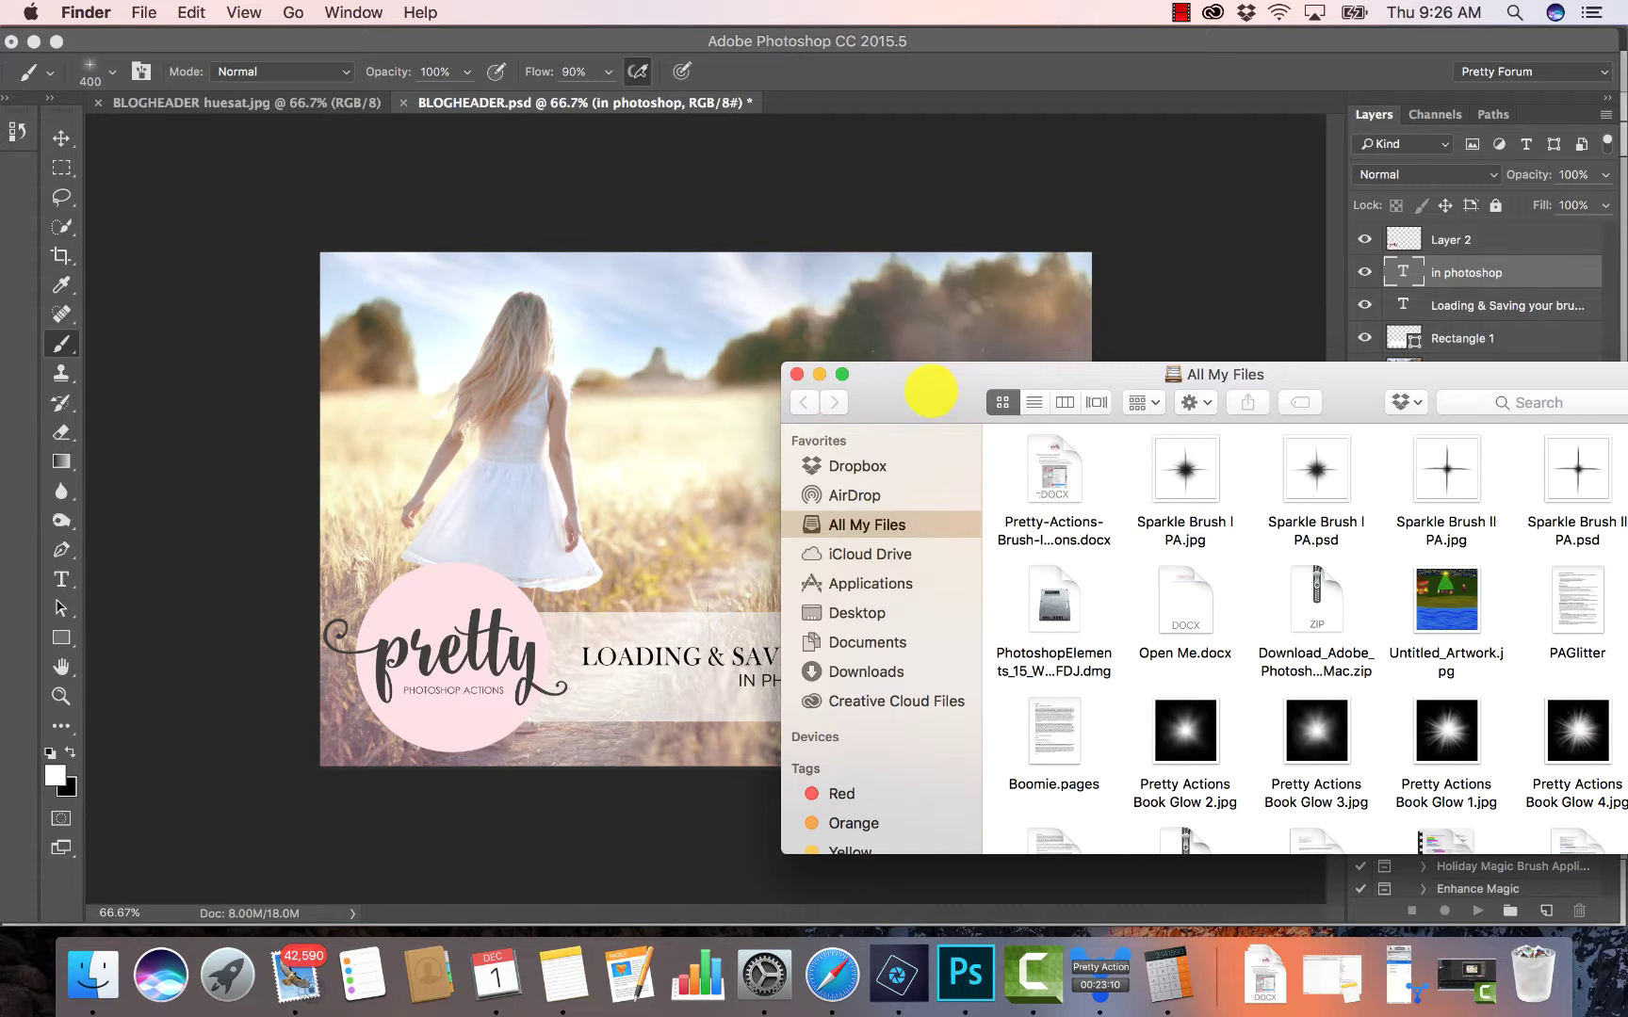
{"action": "left_click_drag", "start_coordinate": [931, 391], "coordinate": [908, 380]}
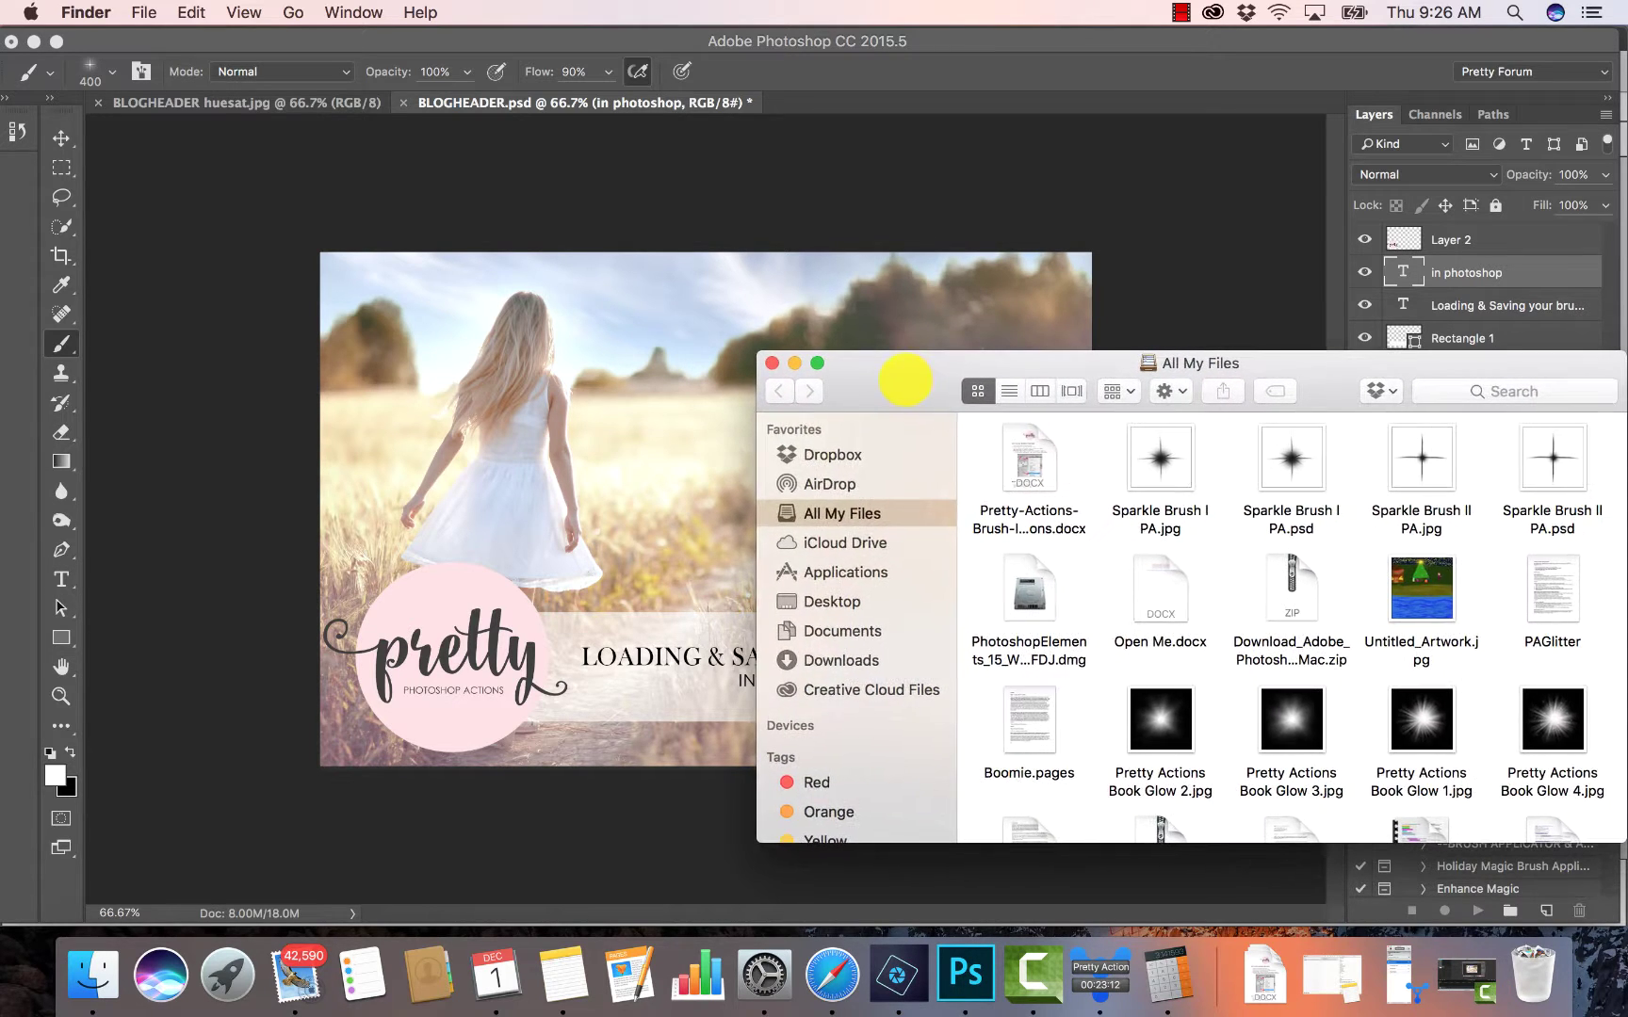
{"action": "left_click", "coordinate": [831, 454]}
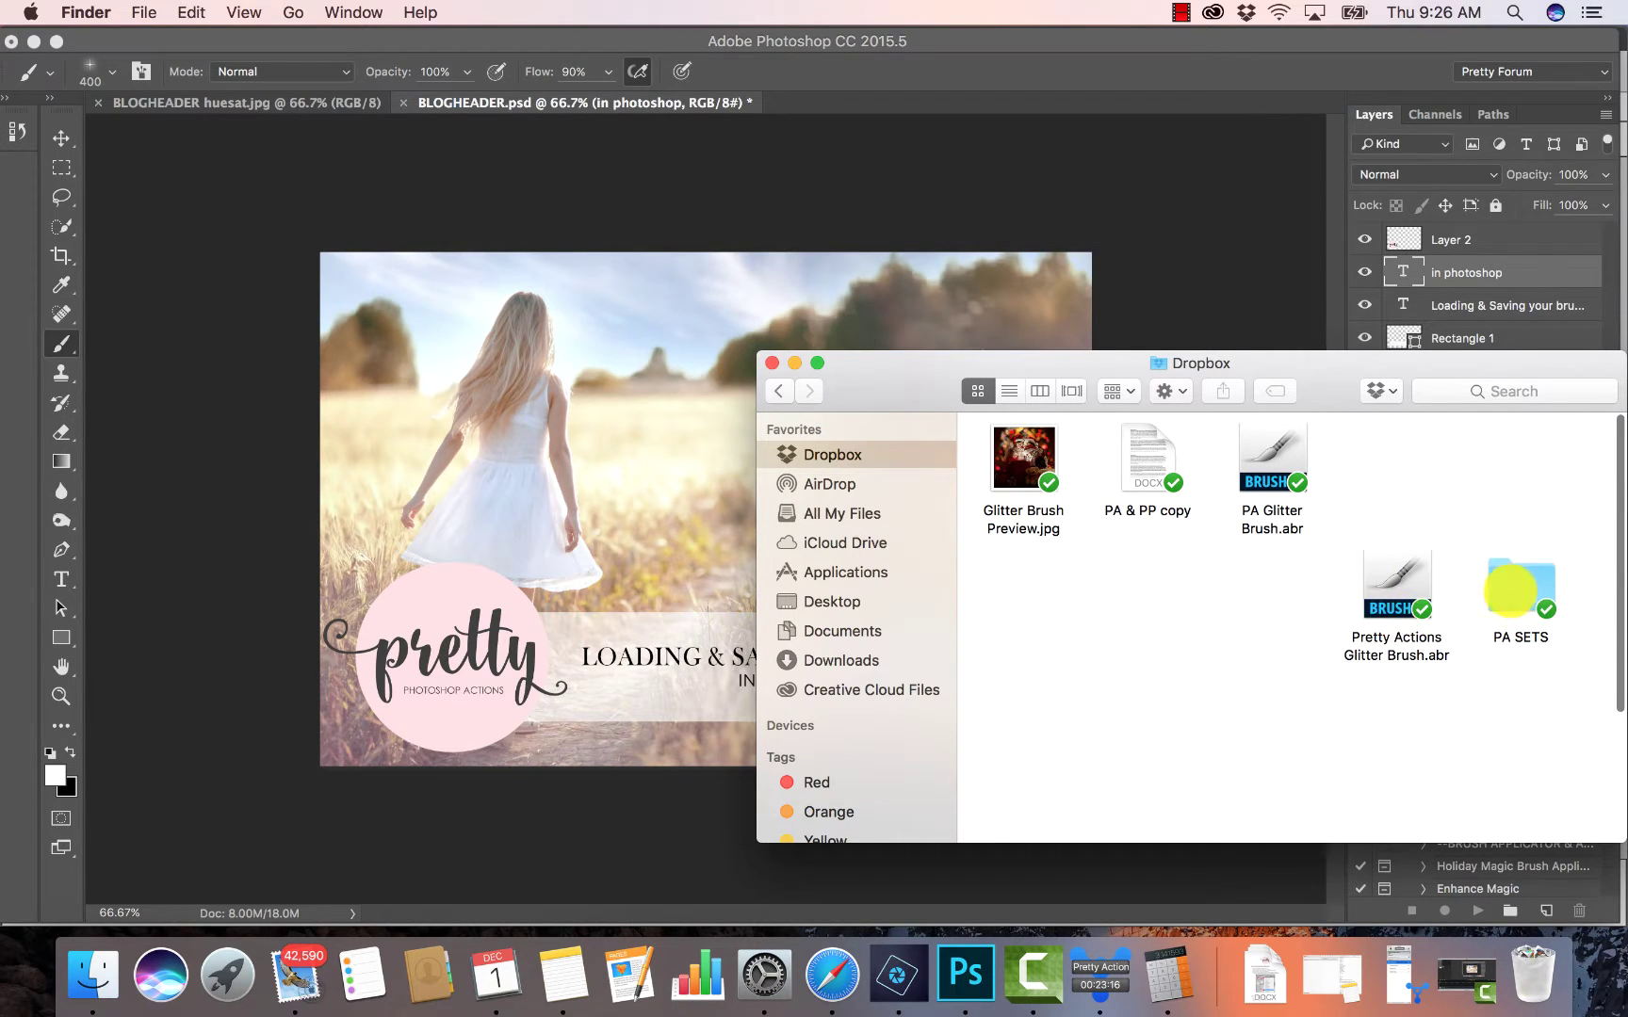
{"action": "double_click", "coordinate": [1521, 586]}
{"action": "scroll", "coordinate": [1257, 642], "scroll_direction": "down", "scroll_amount": 5}
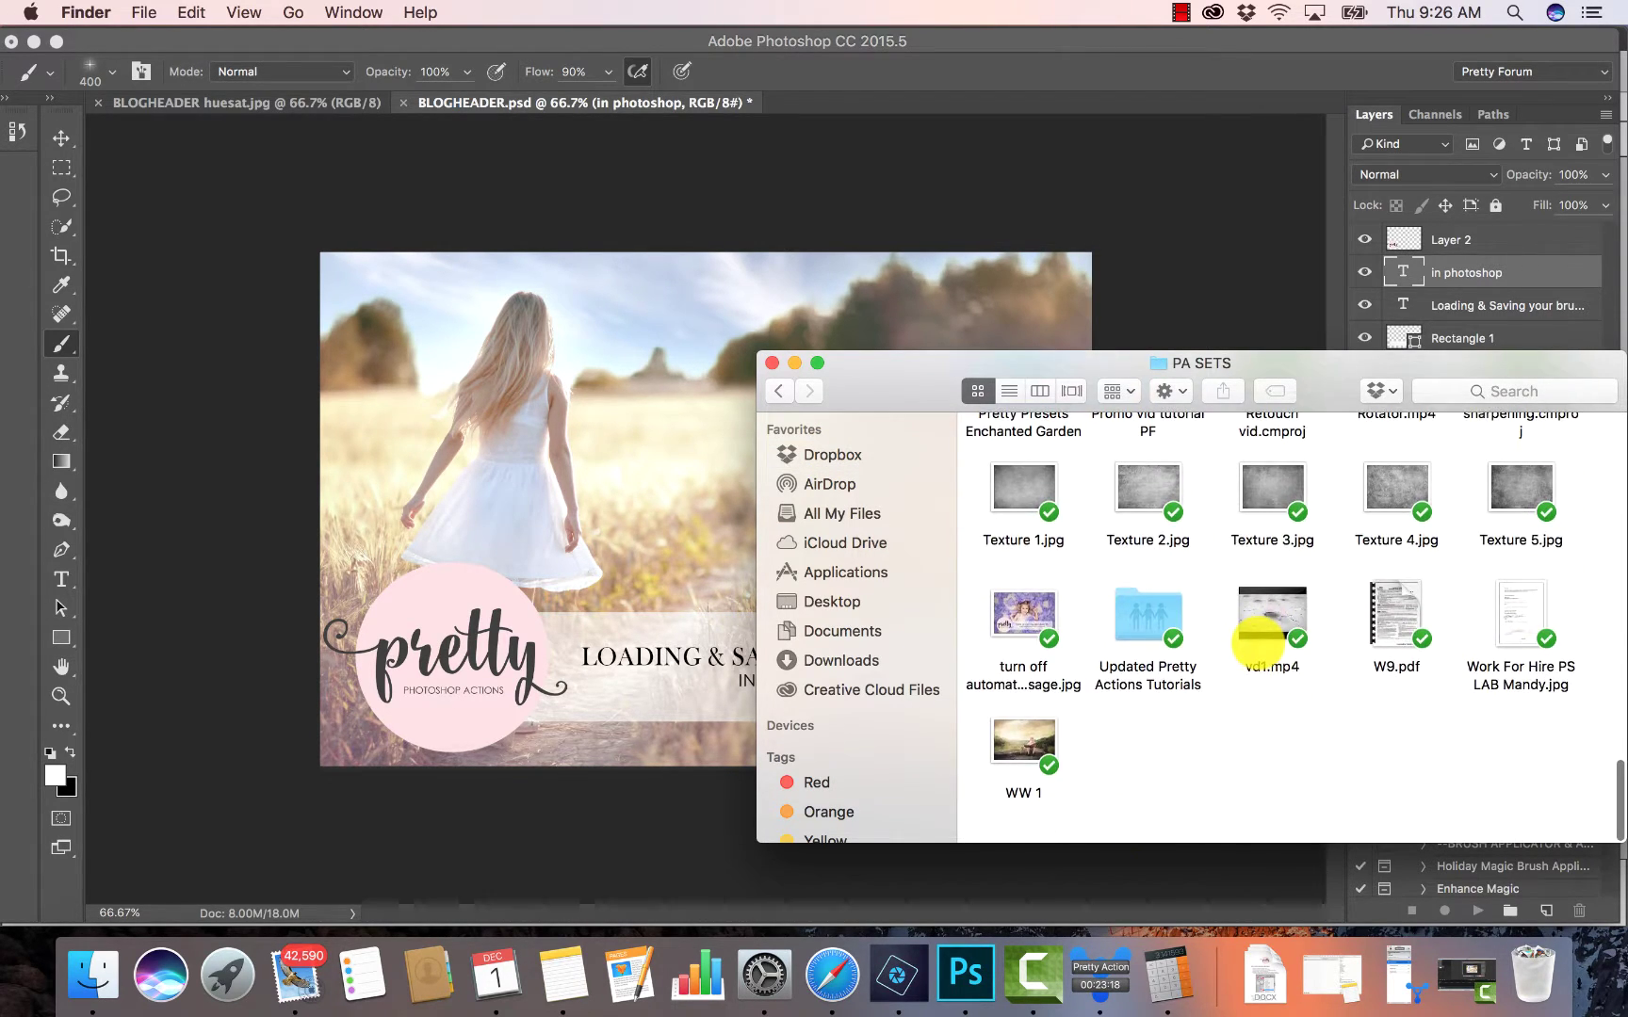
{"action": "scroll", "coordinate": [1260, 645], "scroll_direction": "up", "scroll_amount": 6}
{"action": "scroll", "coordinate": [1261, 644], "scroll_direction": "up", "scroll_amount": 4}
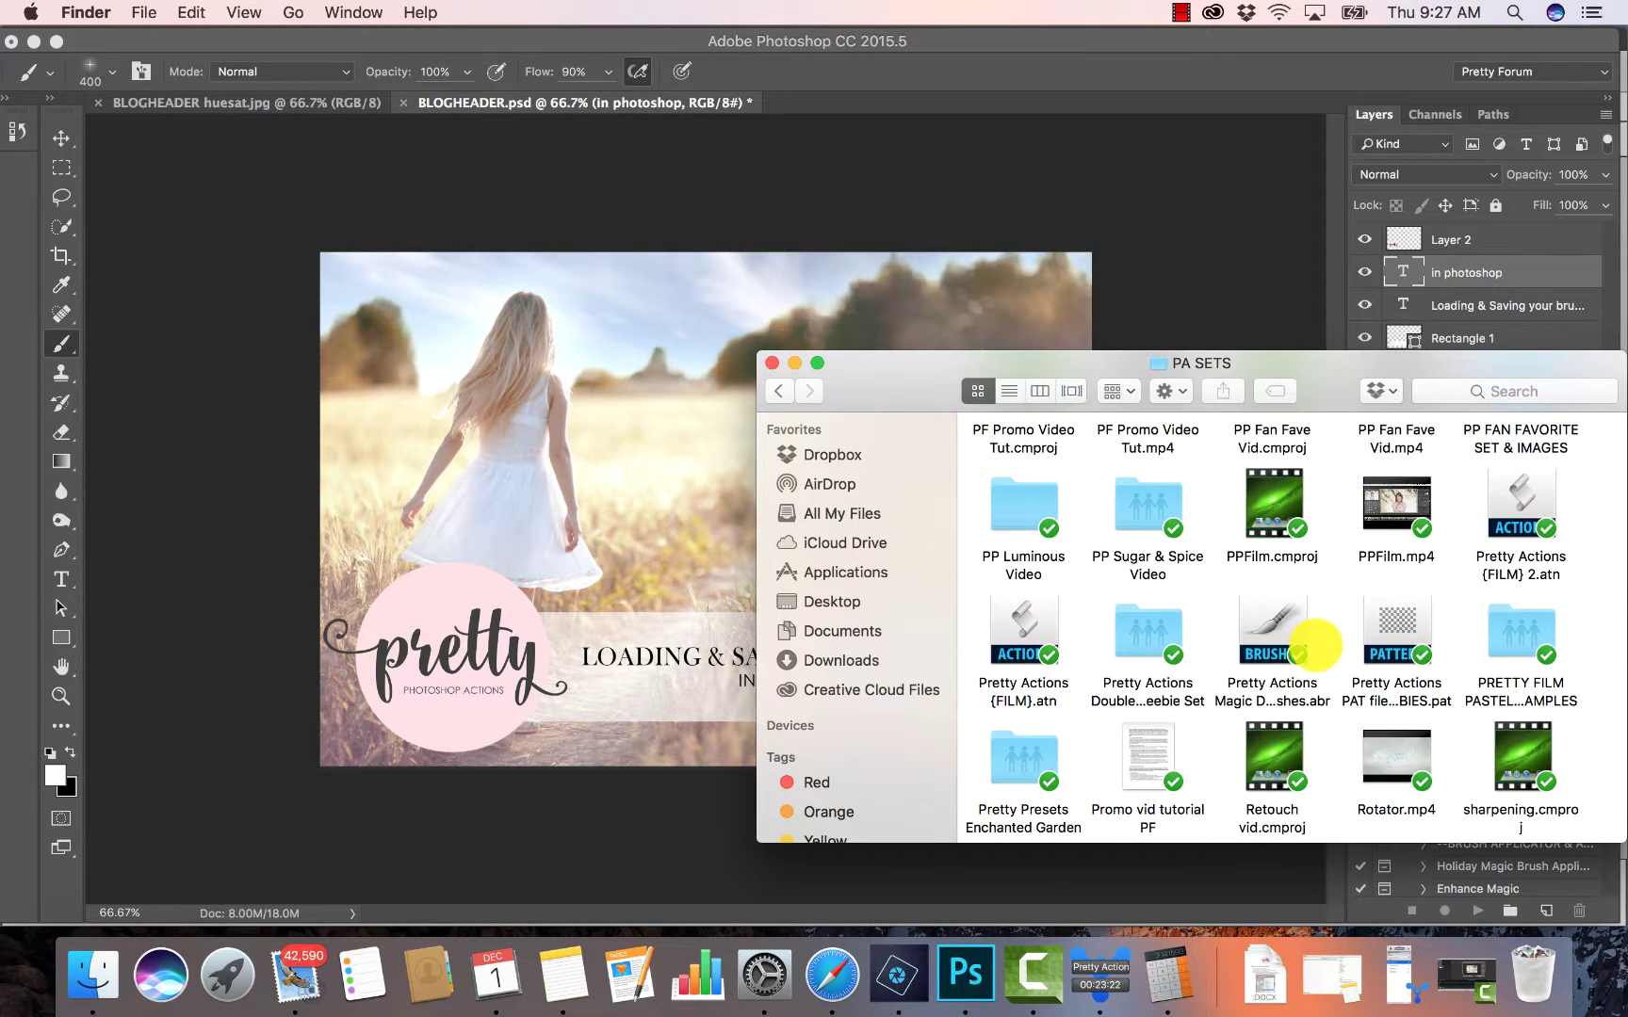
{"action": "left_click", "coordinate": [1273, 629]}
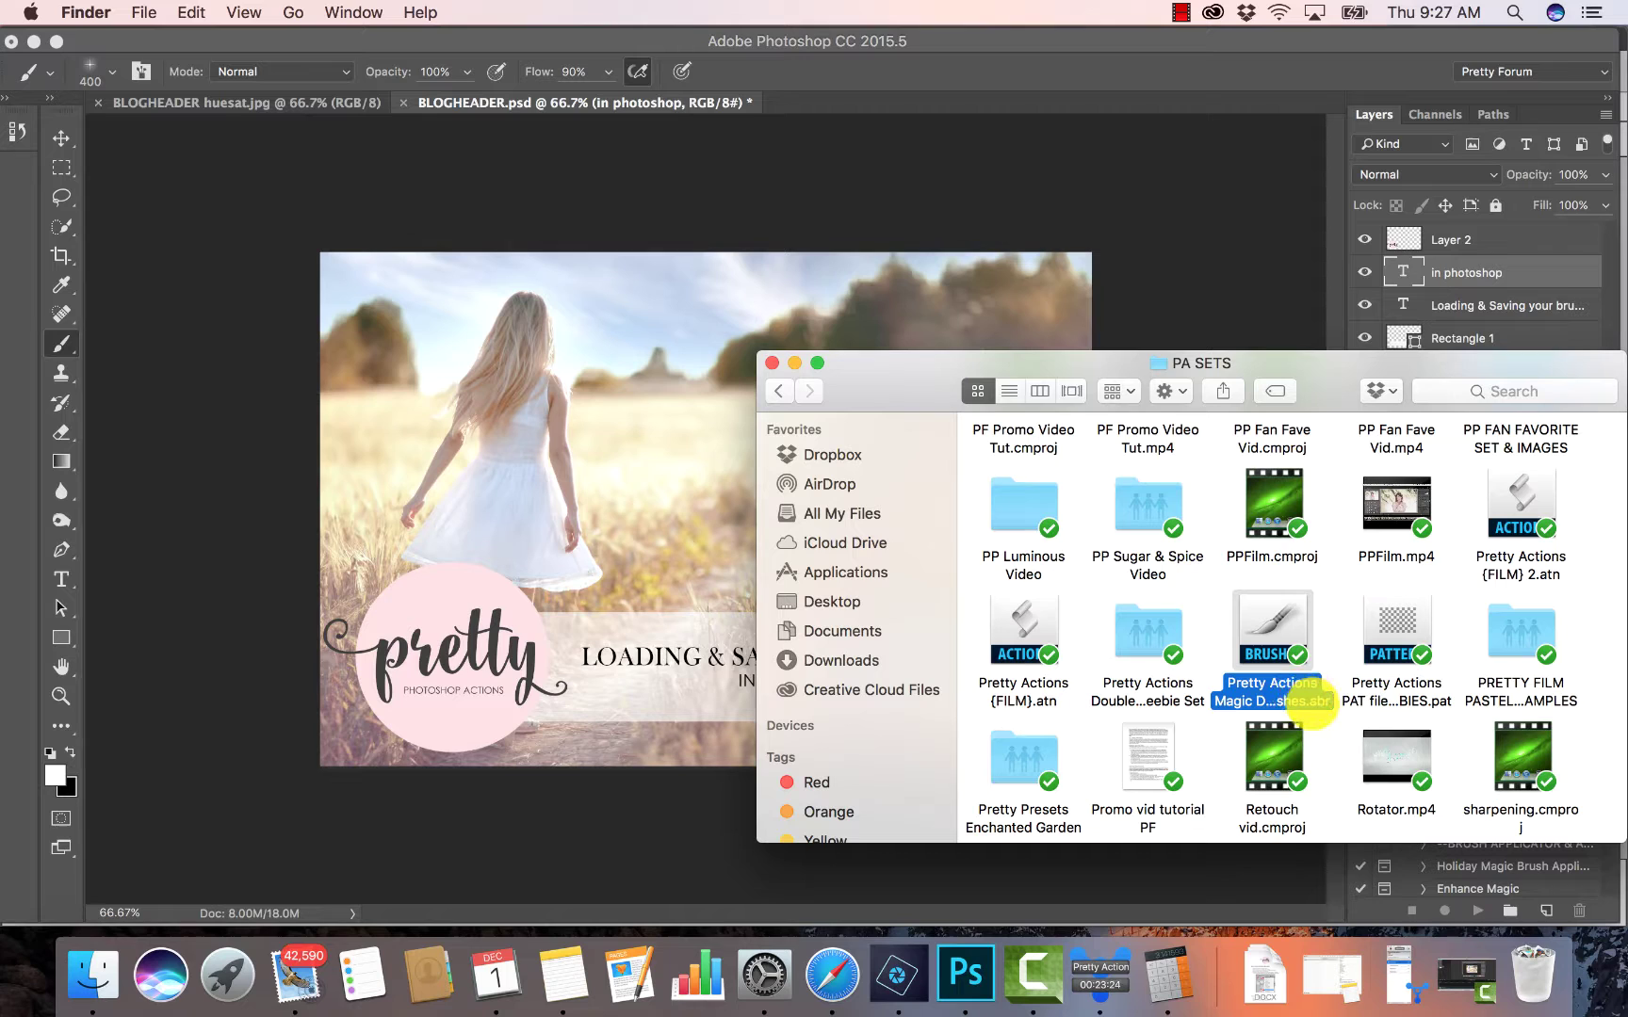
{"action": "left_click_drag", "start_coordinate": [873, 356], "coordinate": [994, 410]}
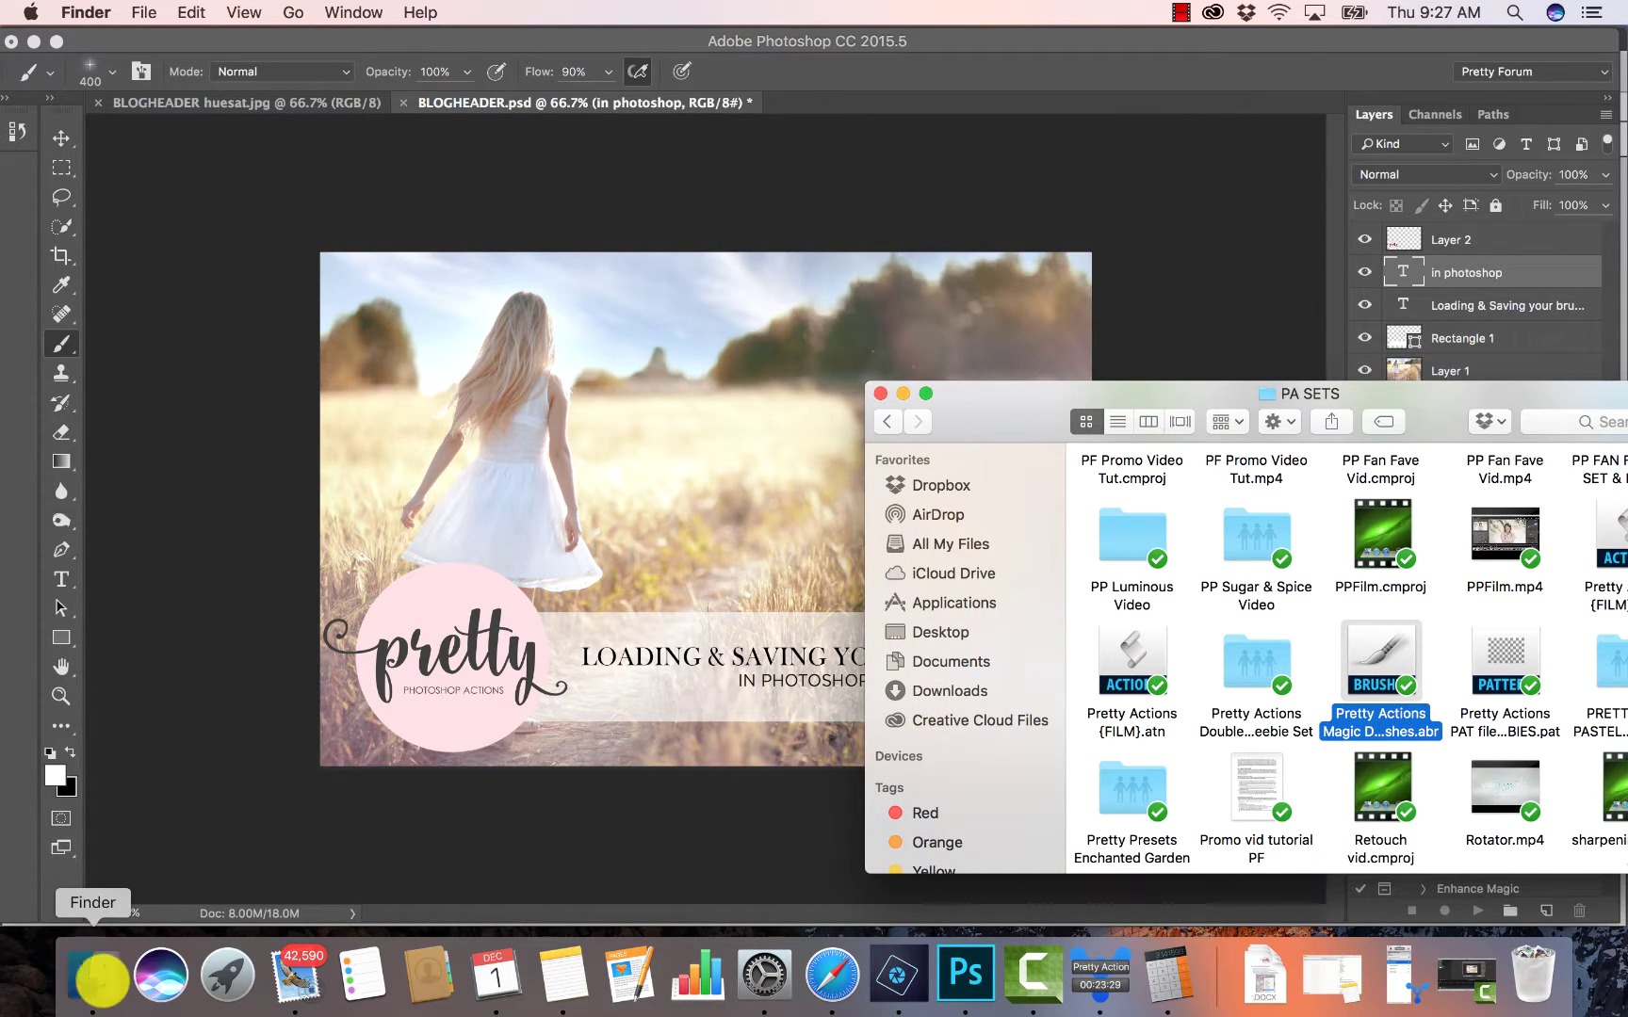
Open a second Finder window from the Dock and move it to the left.
{"action": "right_click", "coordinate": [99, 979]}
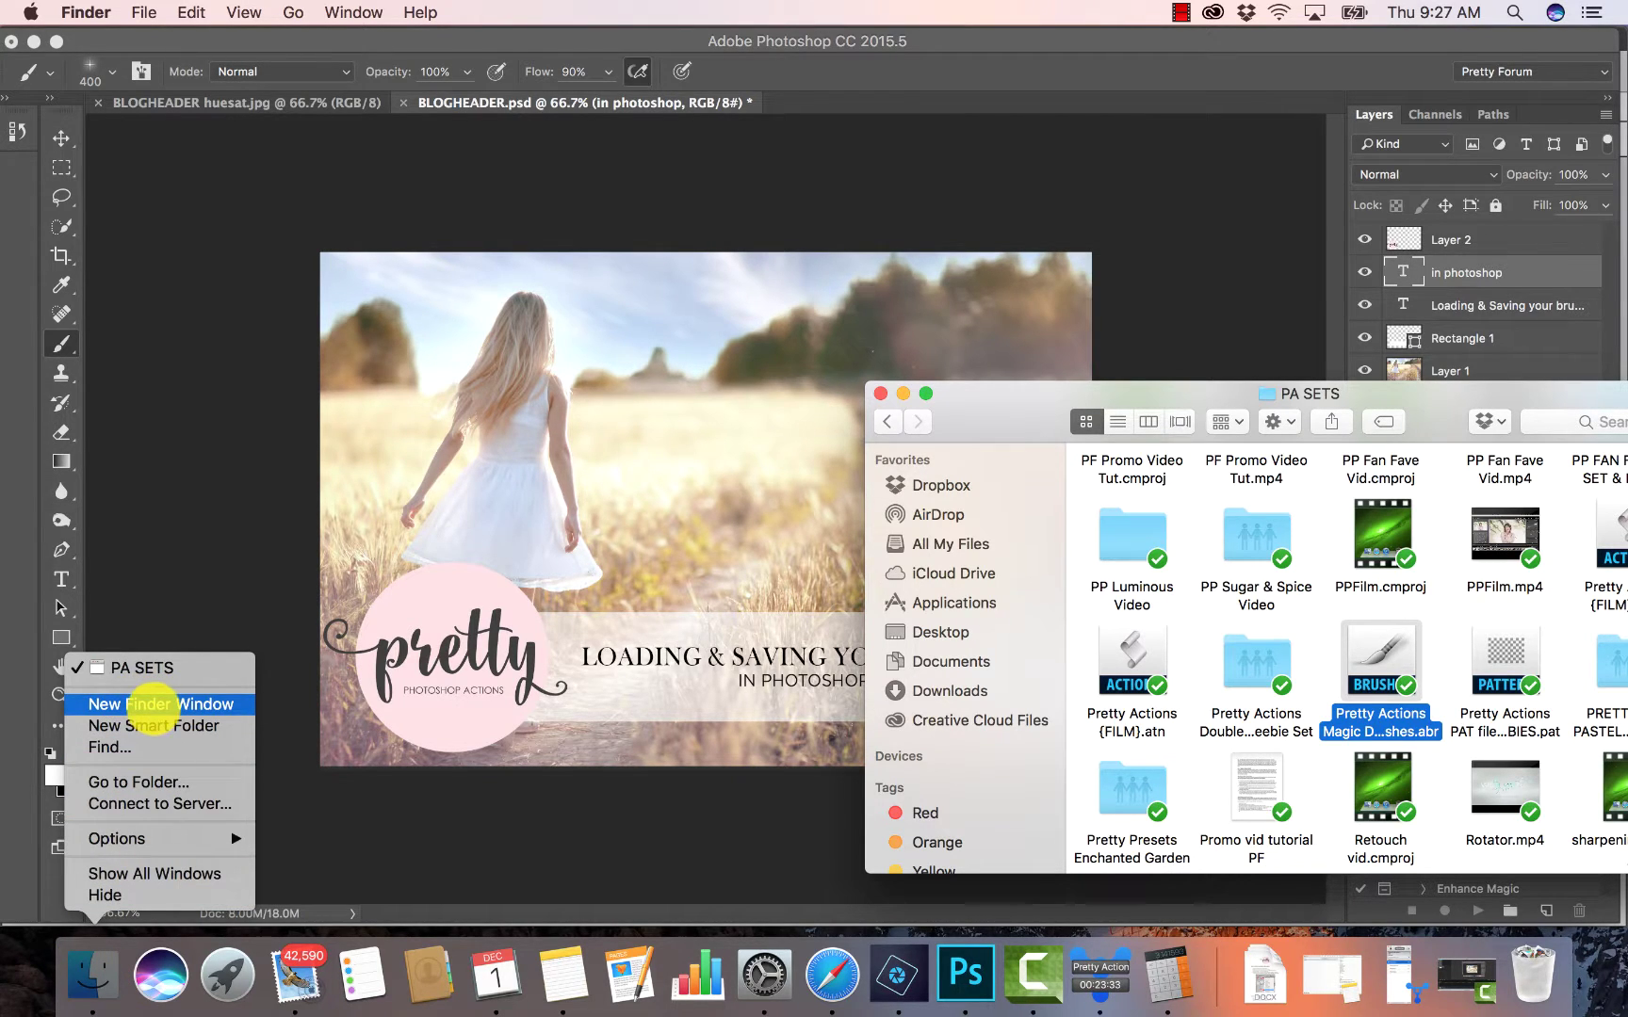
{"action": "left_click", "coordinate": [151, 705]}
{"action": "left_click_drag", "start_coordinate": [926, 393], "coordinate": [219, 317]}
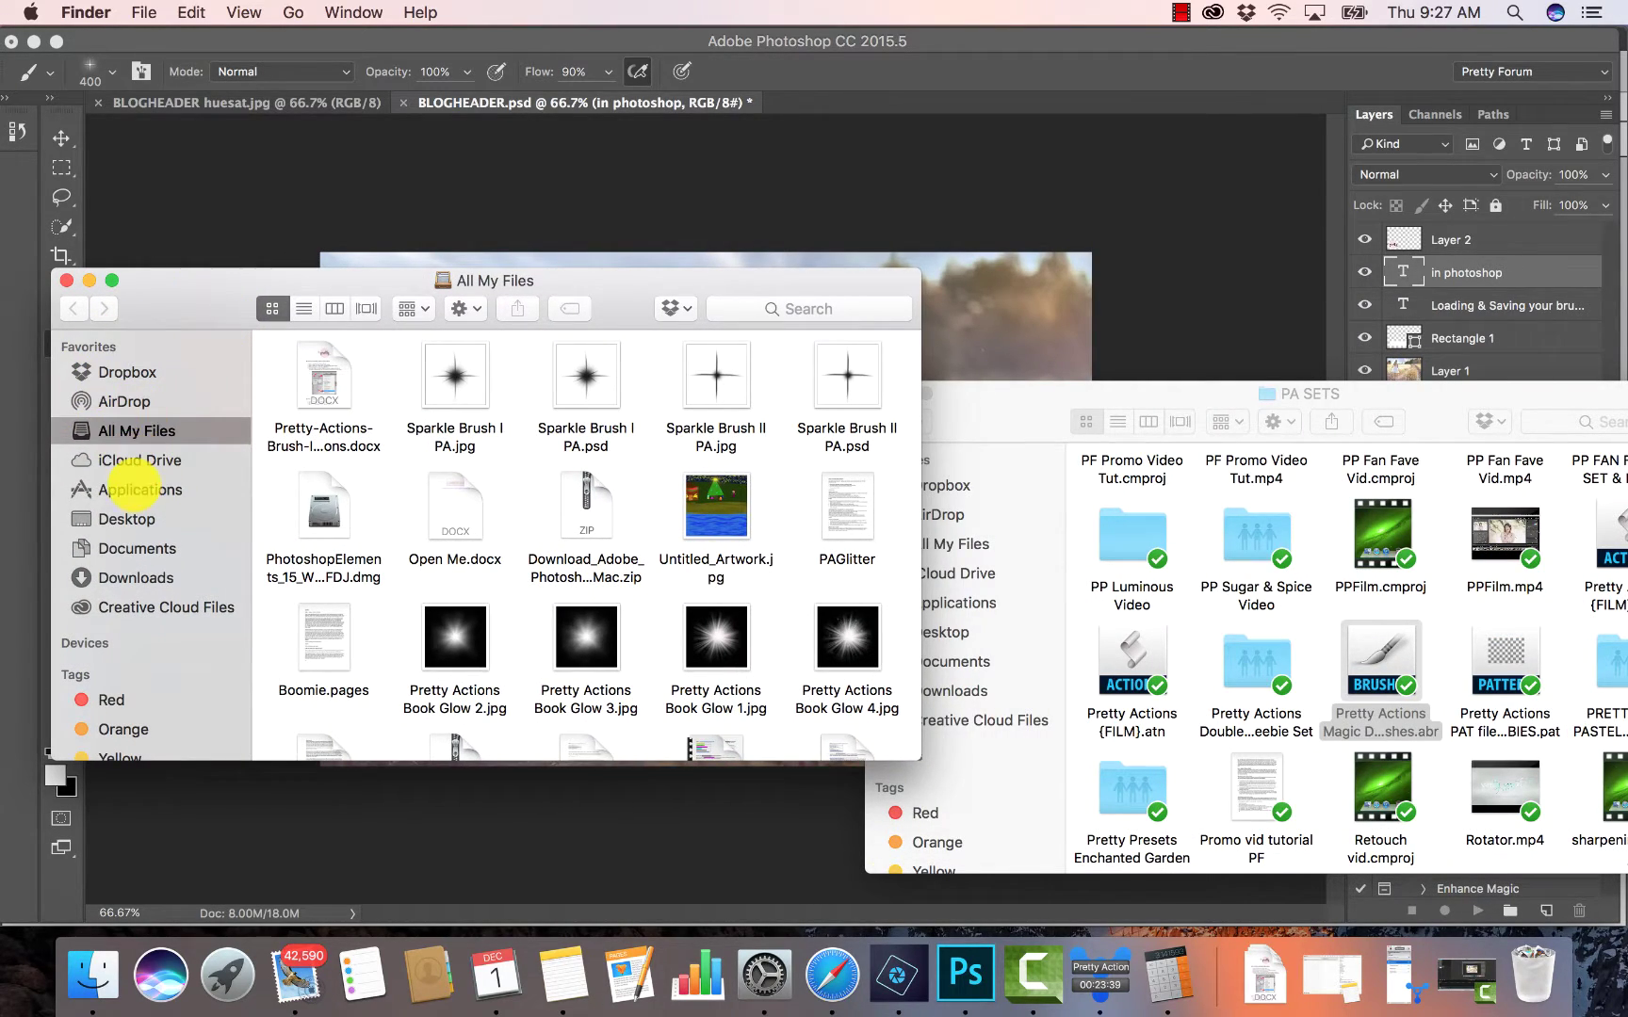
Navigate to Applications › Adobe Photoshop Elements 15 › Support Files › Presets › brushes.
{"action": "left_click", "coordinate": [132, 488]}
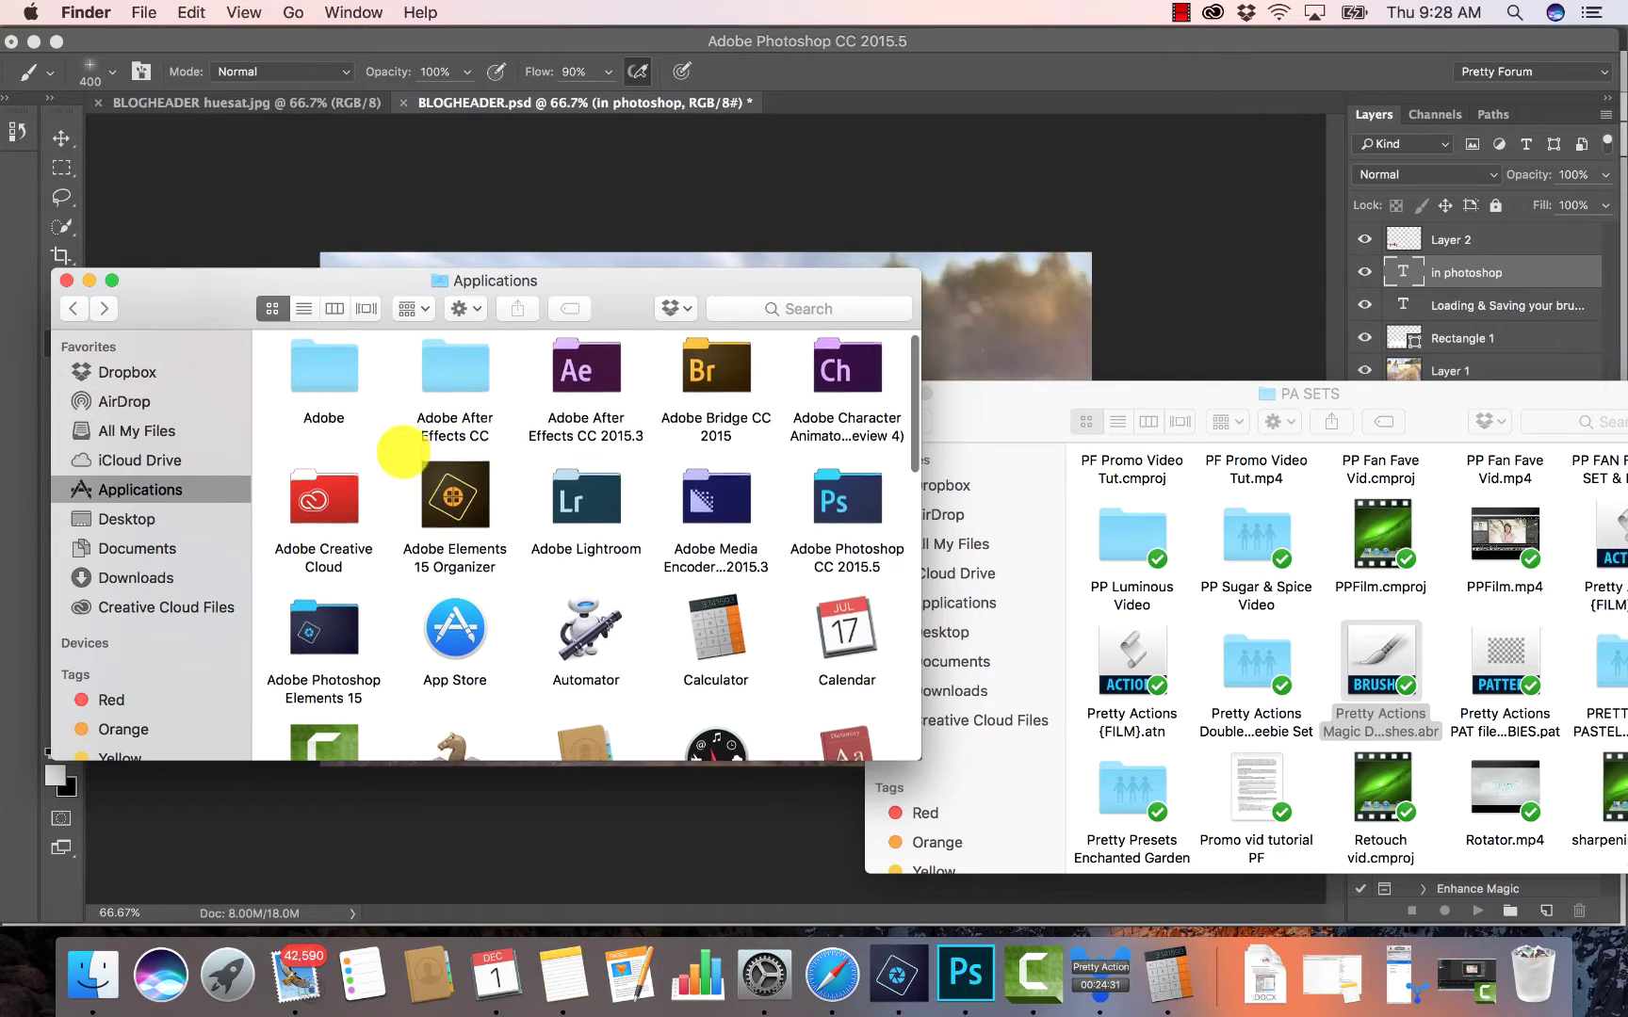
{"action": "scroll", "coordinate": [386, 442], "scroll_direction": "down", "scroll_amount": 3}
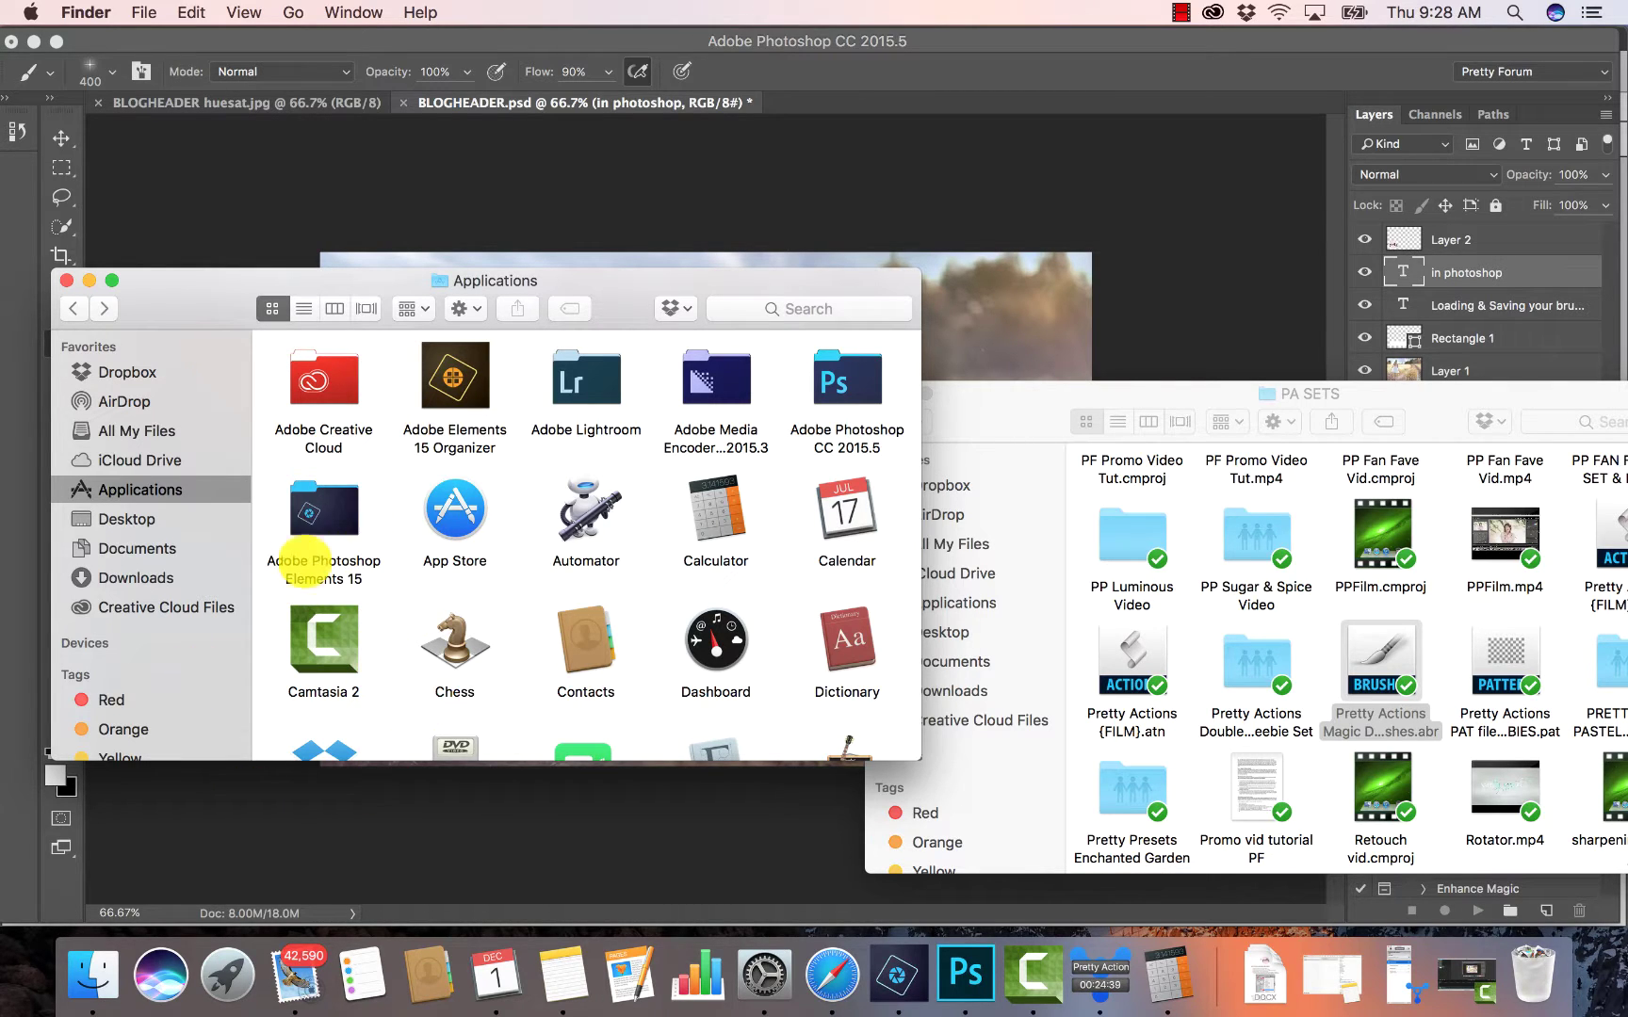
{"action": "left_click", "coordinate": [323, 502]}
{"action": "double_click", "coordinate": [323, 502]}
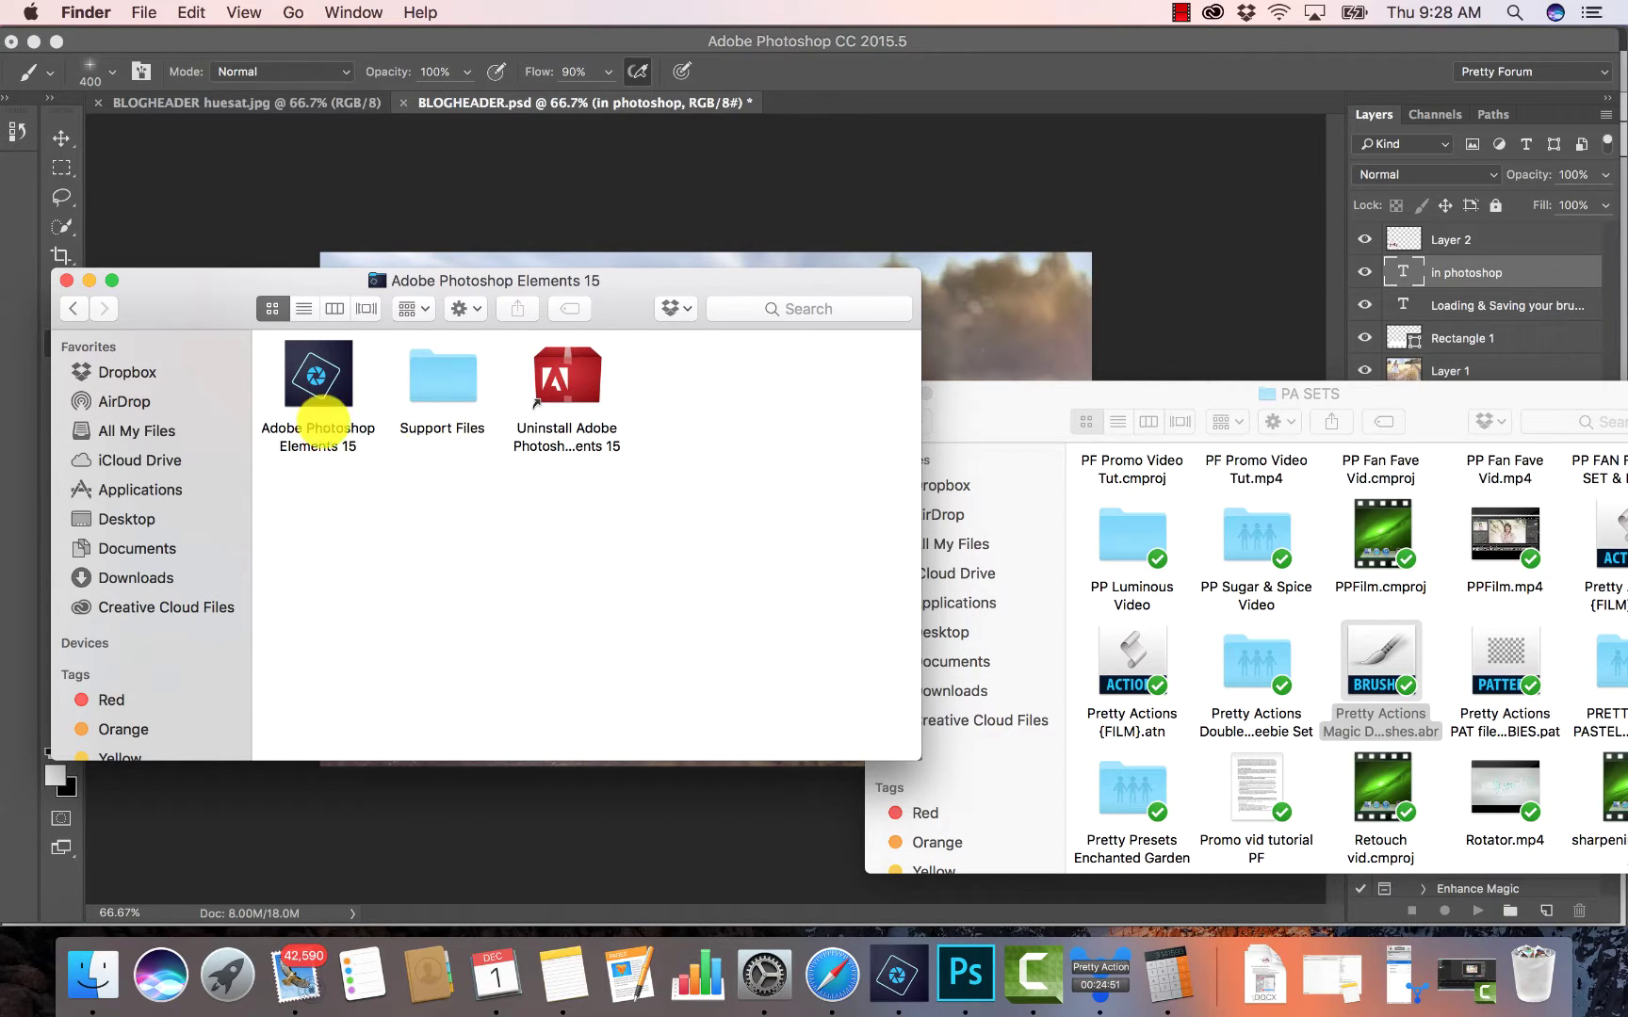
{"action": "double_click", "coordinate": [442, 373]}
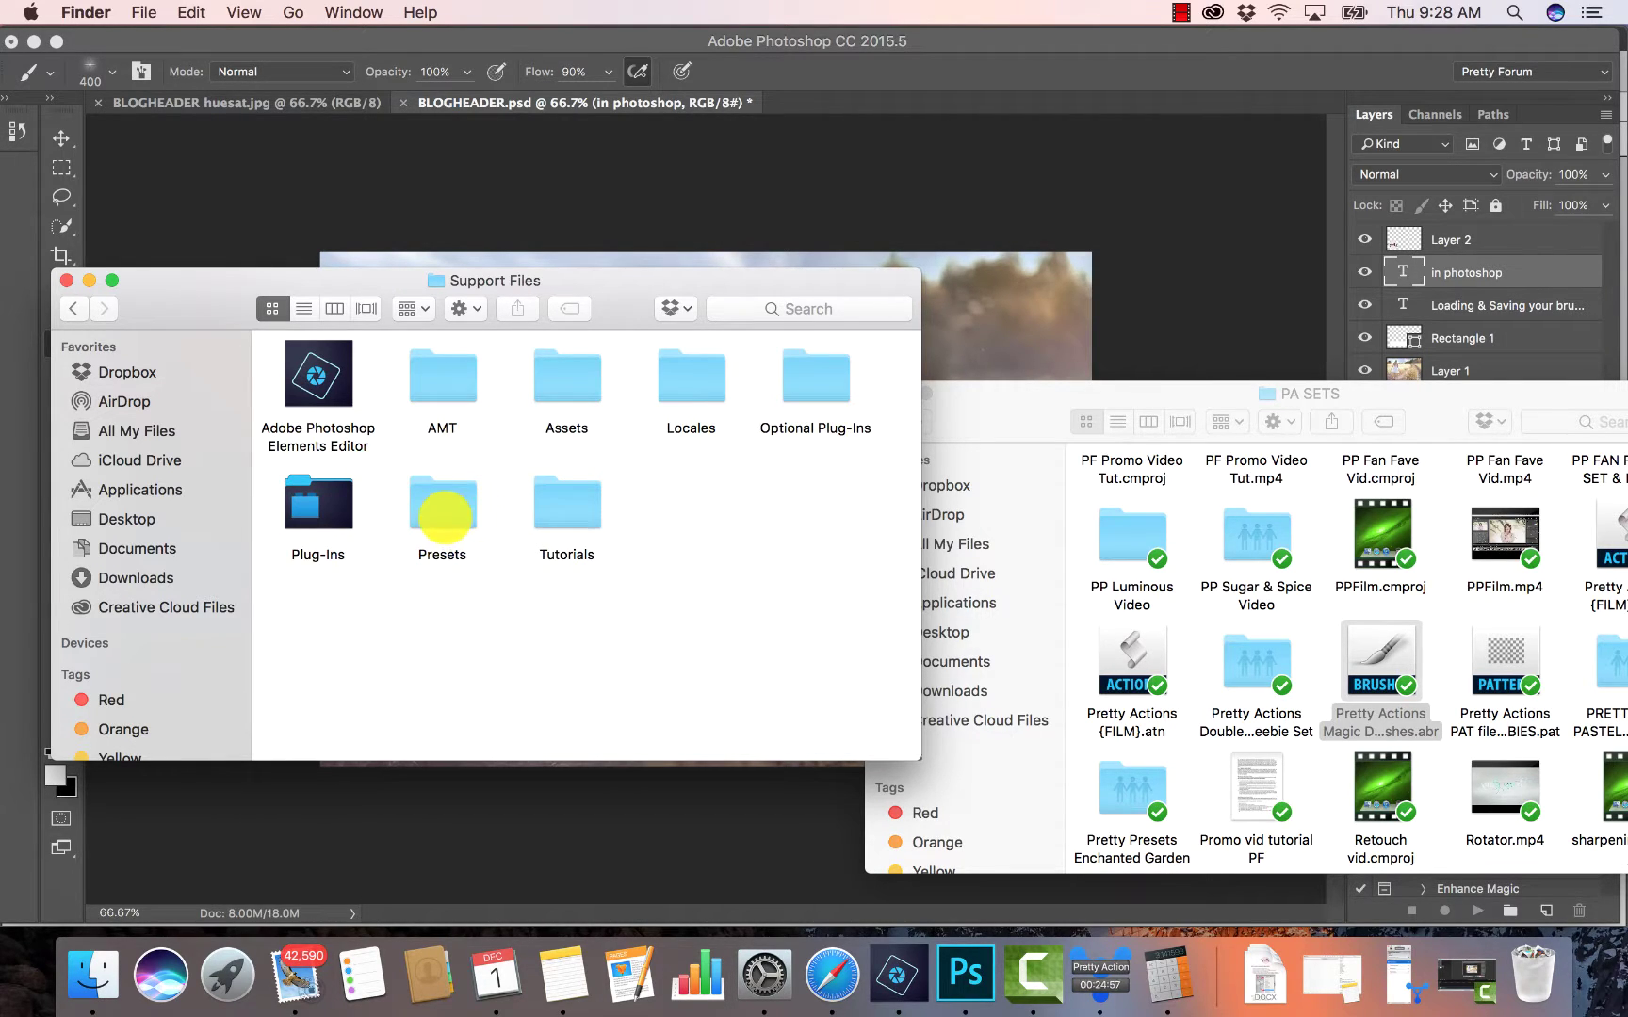
{"action": "double_click", "coordinate": [443, 514]}
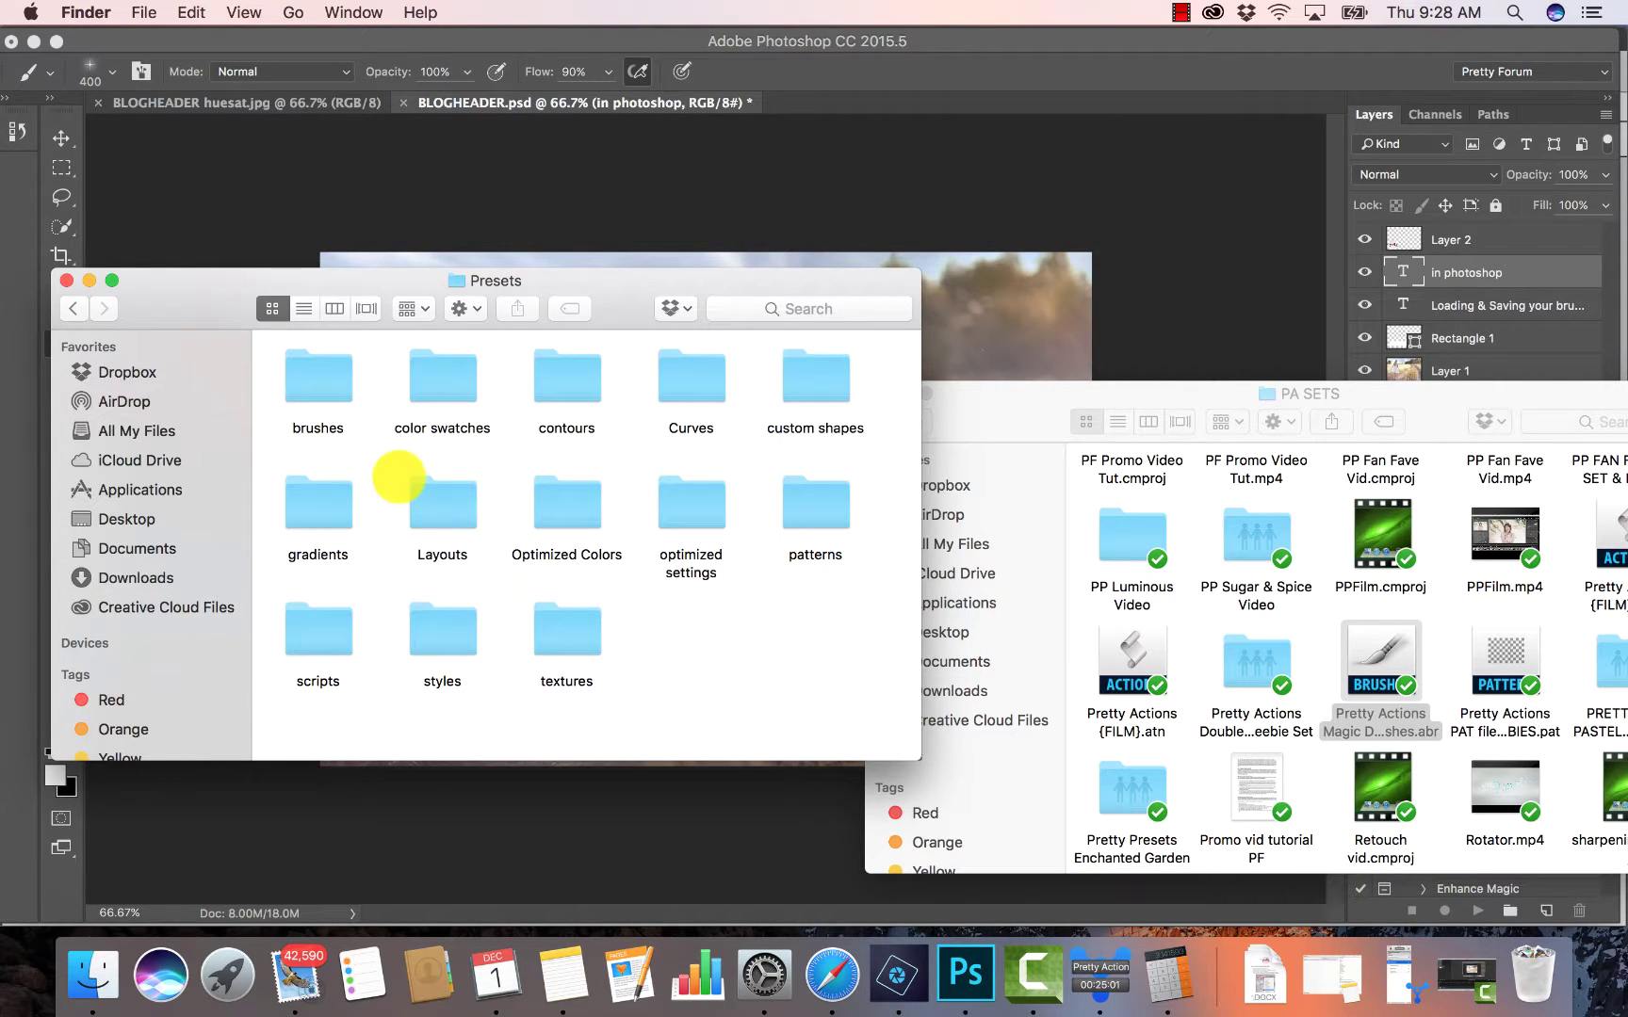
{"action": "double_click", "coordinate": [349, 386]}
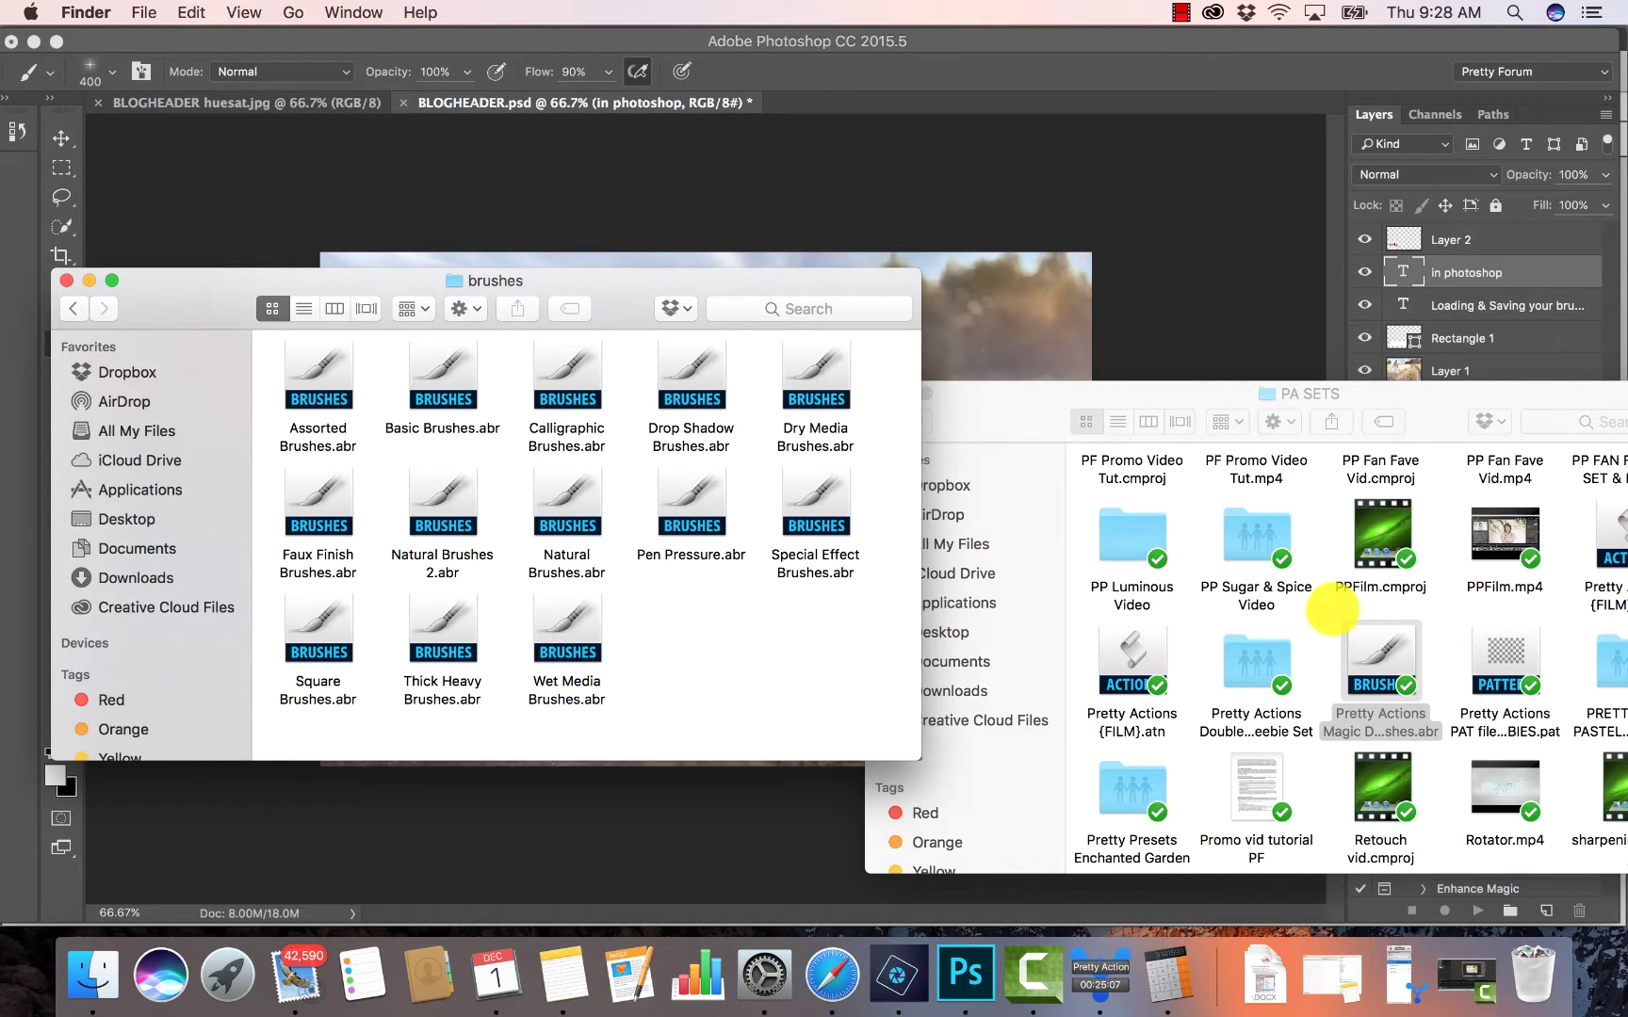
Copy the Pretty Actions Magic Dust & Sparkle Brushes.abr file from the PA SETS window.
{"action": "left_click_drag", "start_coordinate": [1101, 398], "coordinate": [1058, 321]}
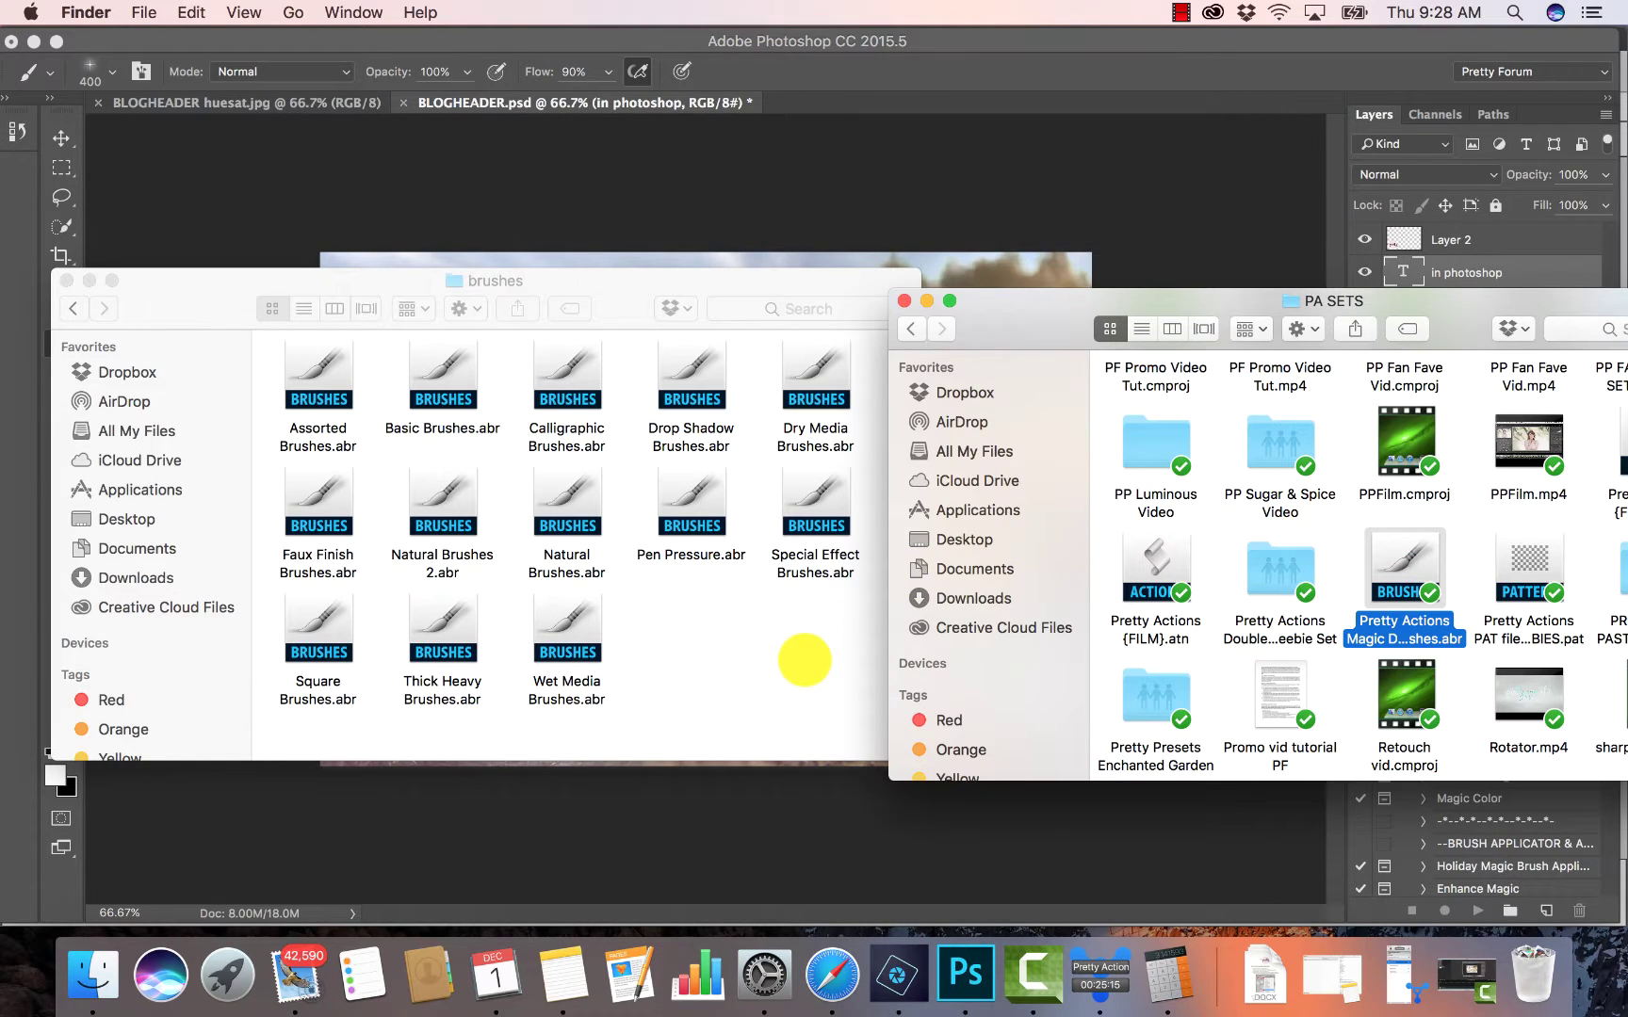
{"action": "right_click", "coordinate": [1400, 558]}
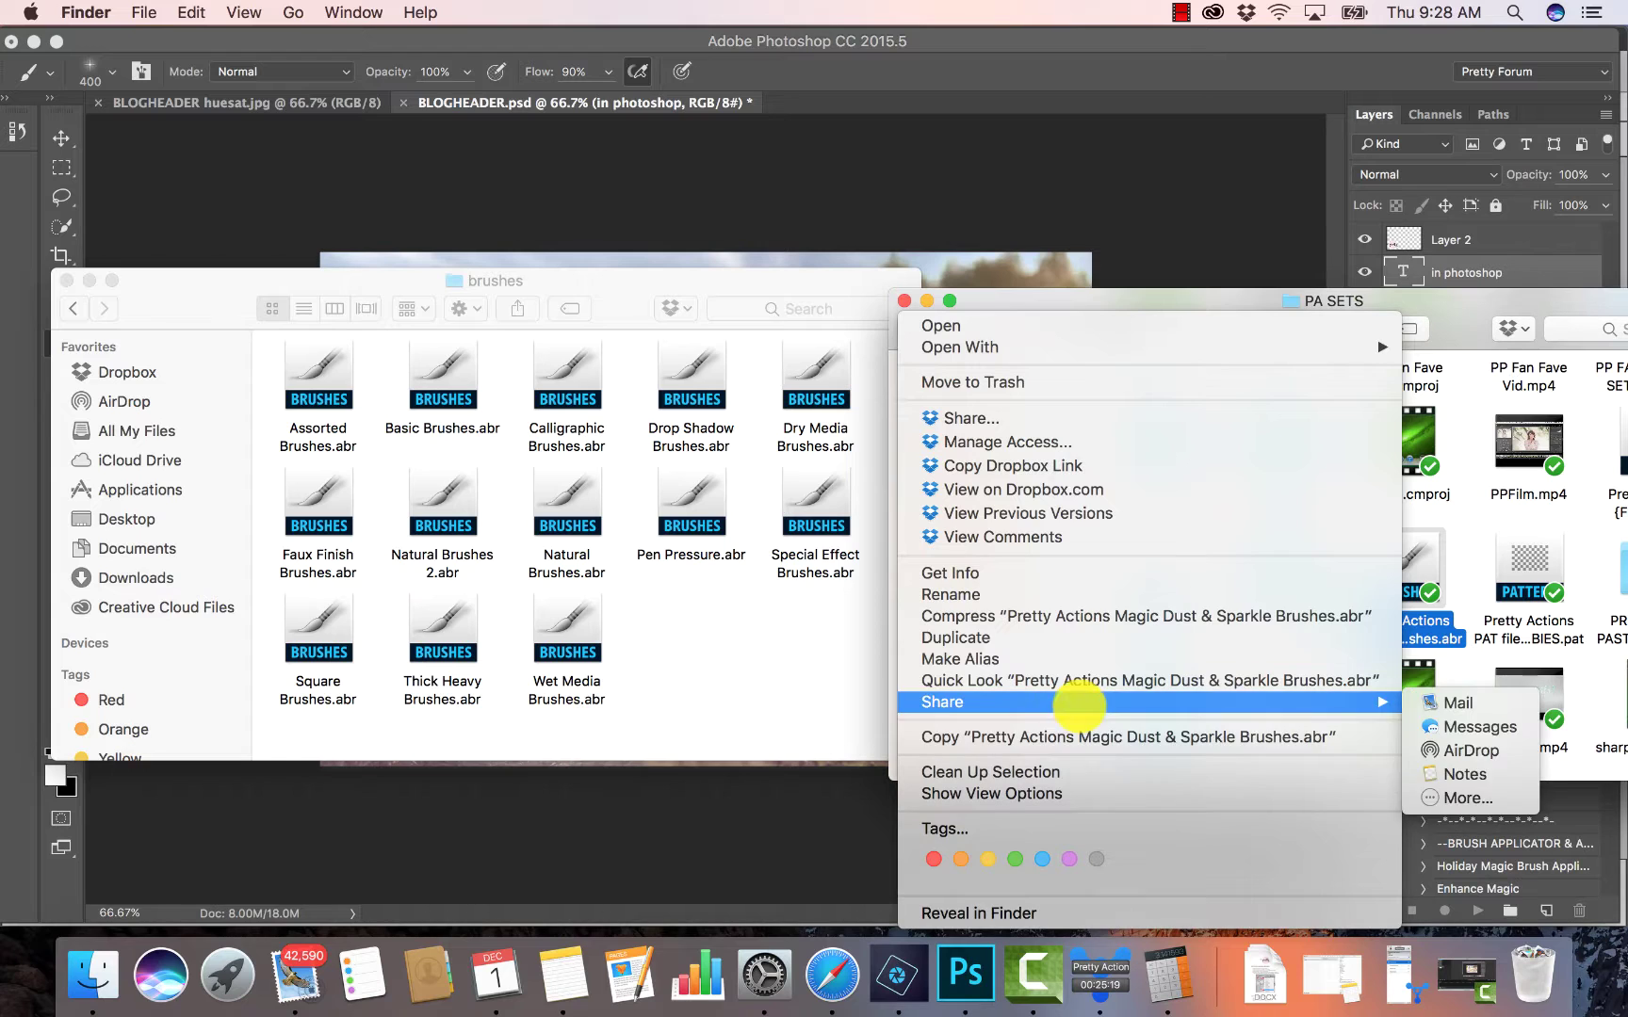
{"action": "left_click", "coordinate": [1041, 737]}
Paste the .abr file into the Elements brushes folder and close the PA SETS window.
{"action": "right_click", "coordinate": [716, 671]}
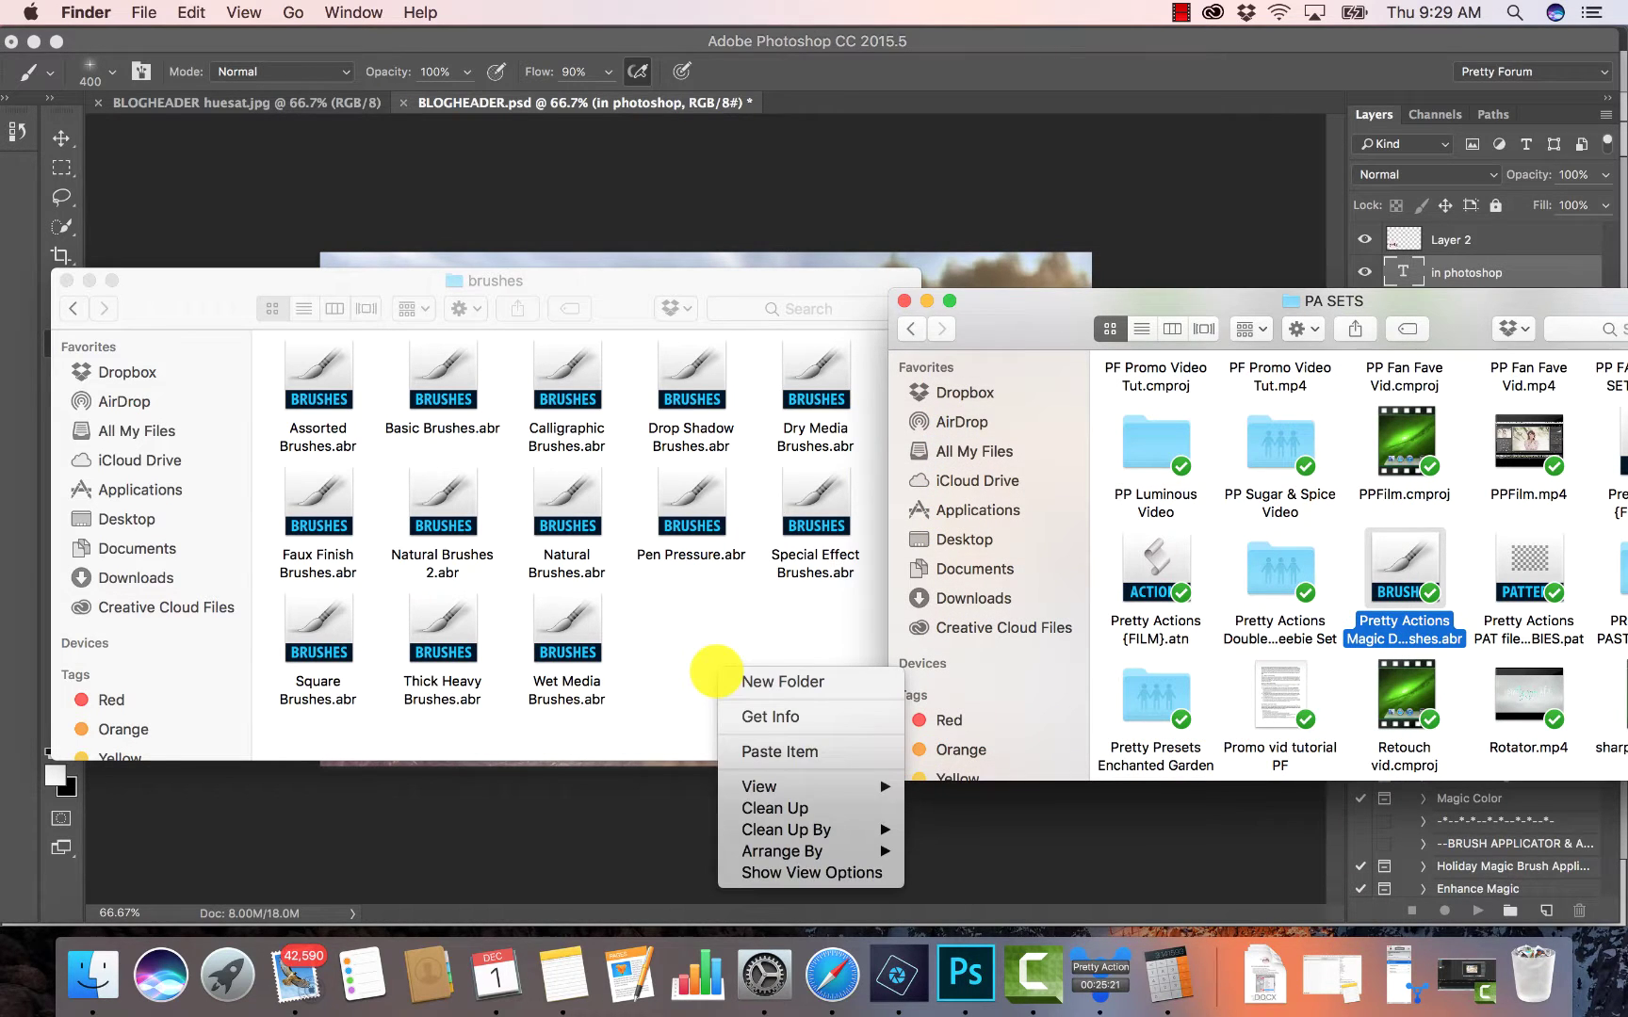
{"action": "left_click", "coordinate": [662, 614]}
{"action": "right_click", "coordinate": [662, 614]}
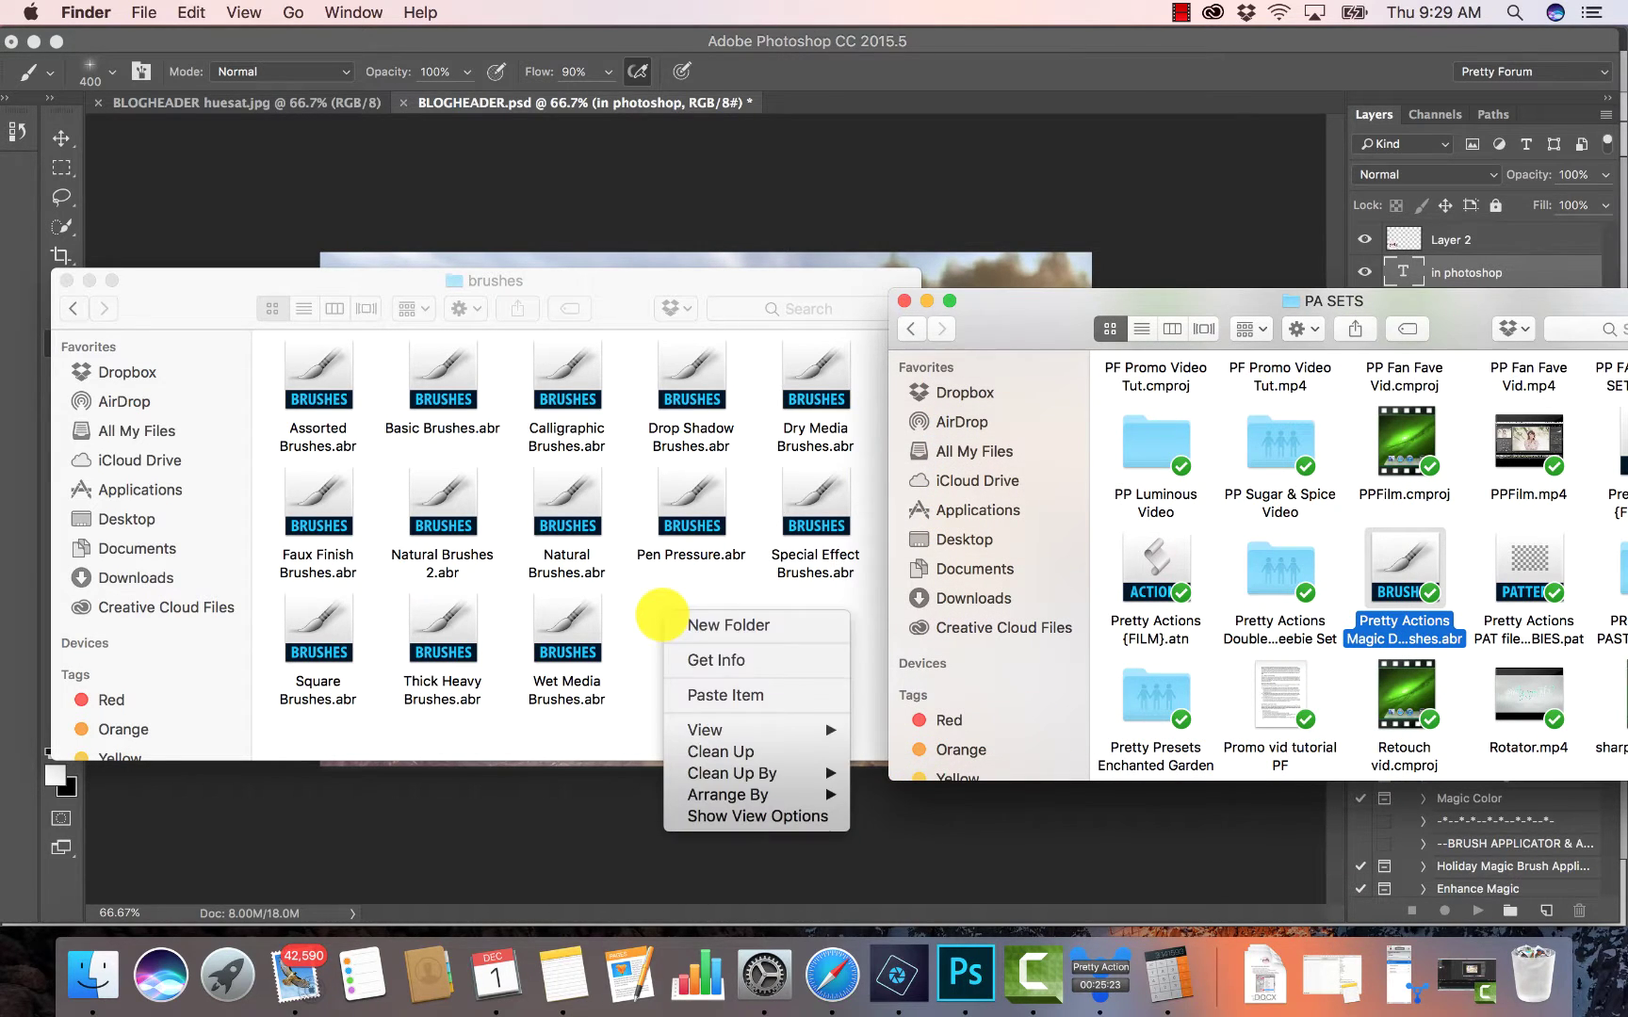
{"action": "left_click", "coordinate": [707, 695]}
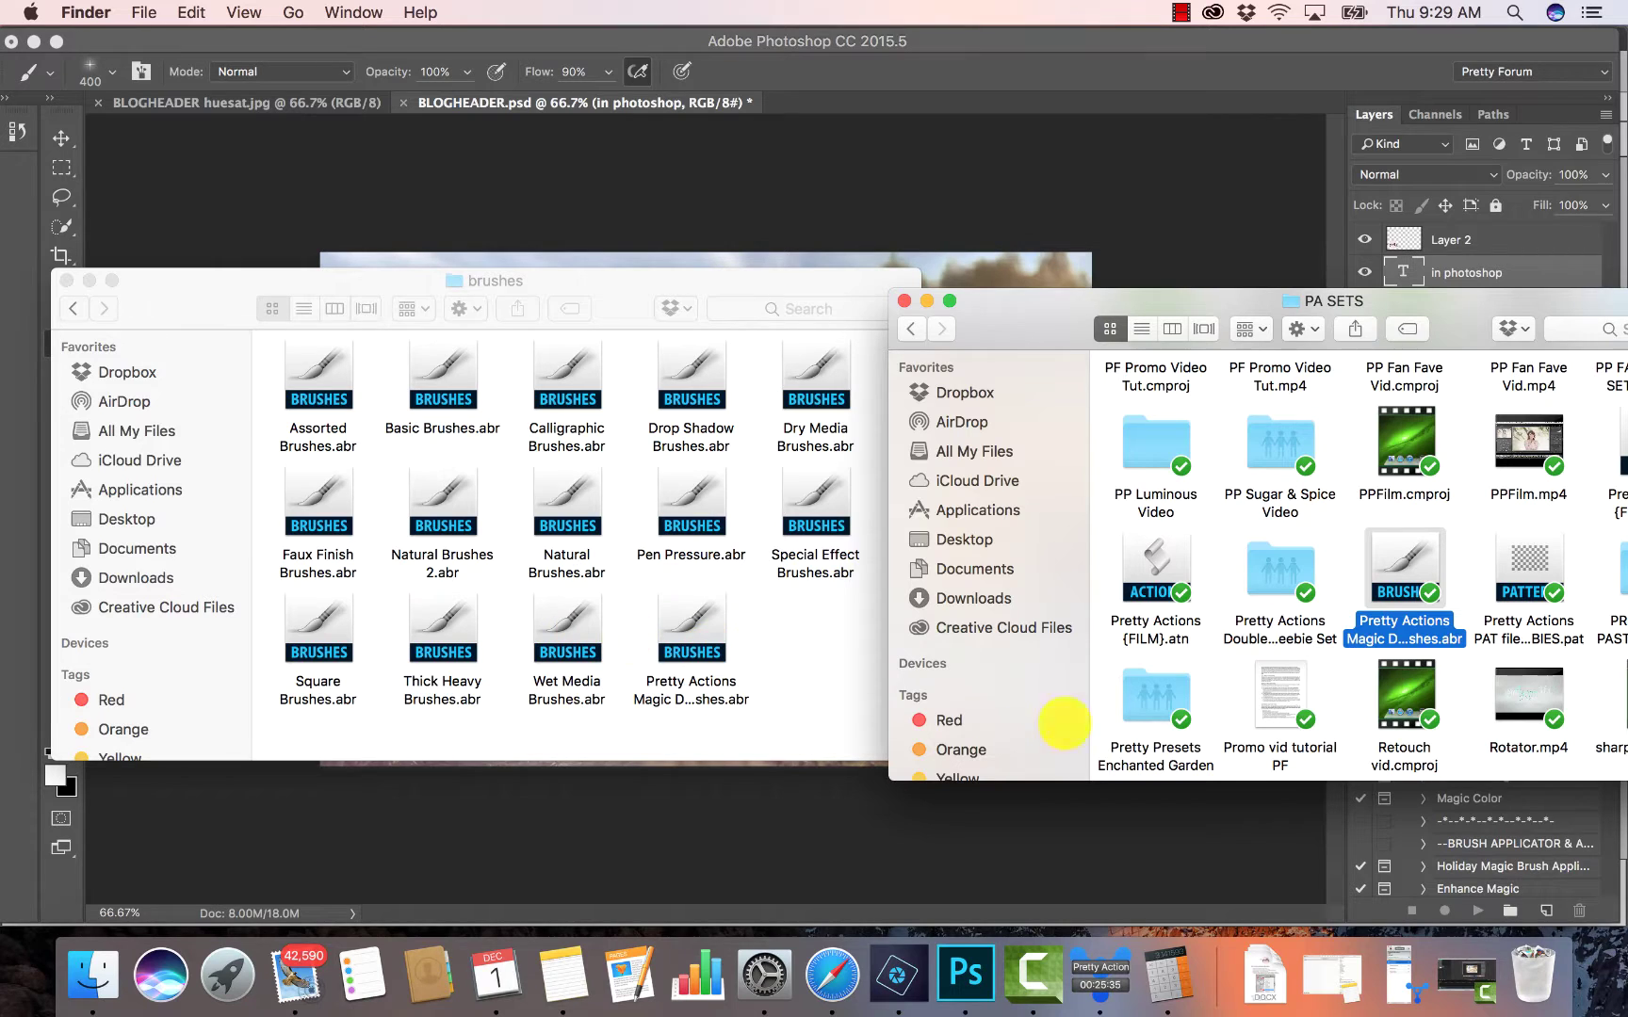
{"action": "left_click", "coordinate": [904, 300]}
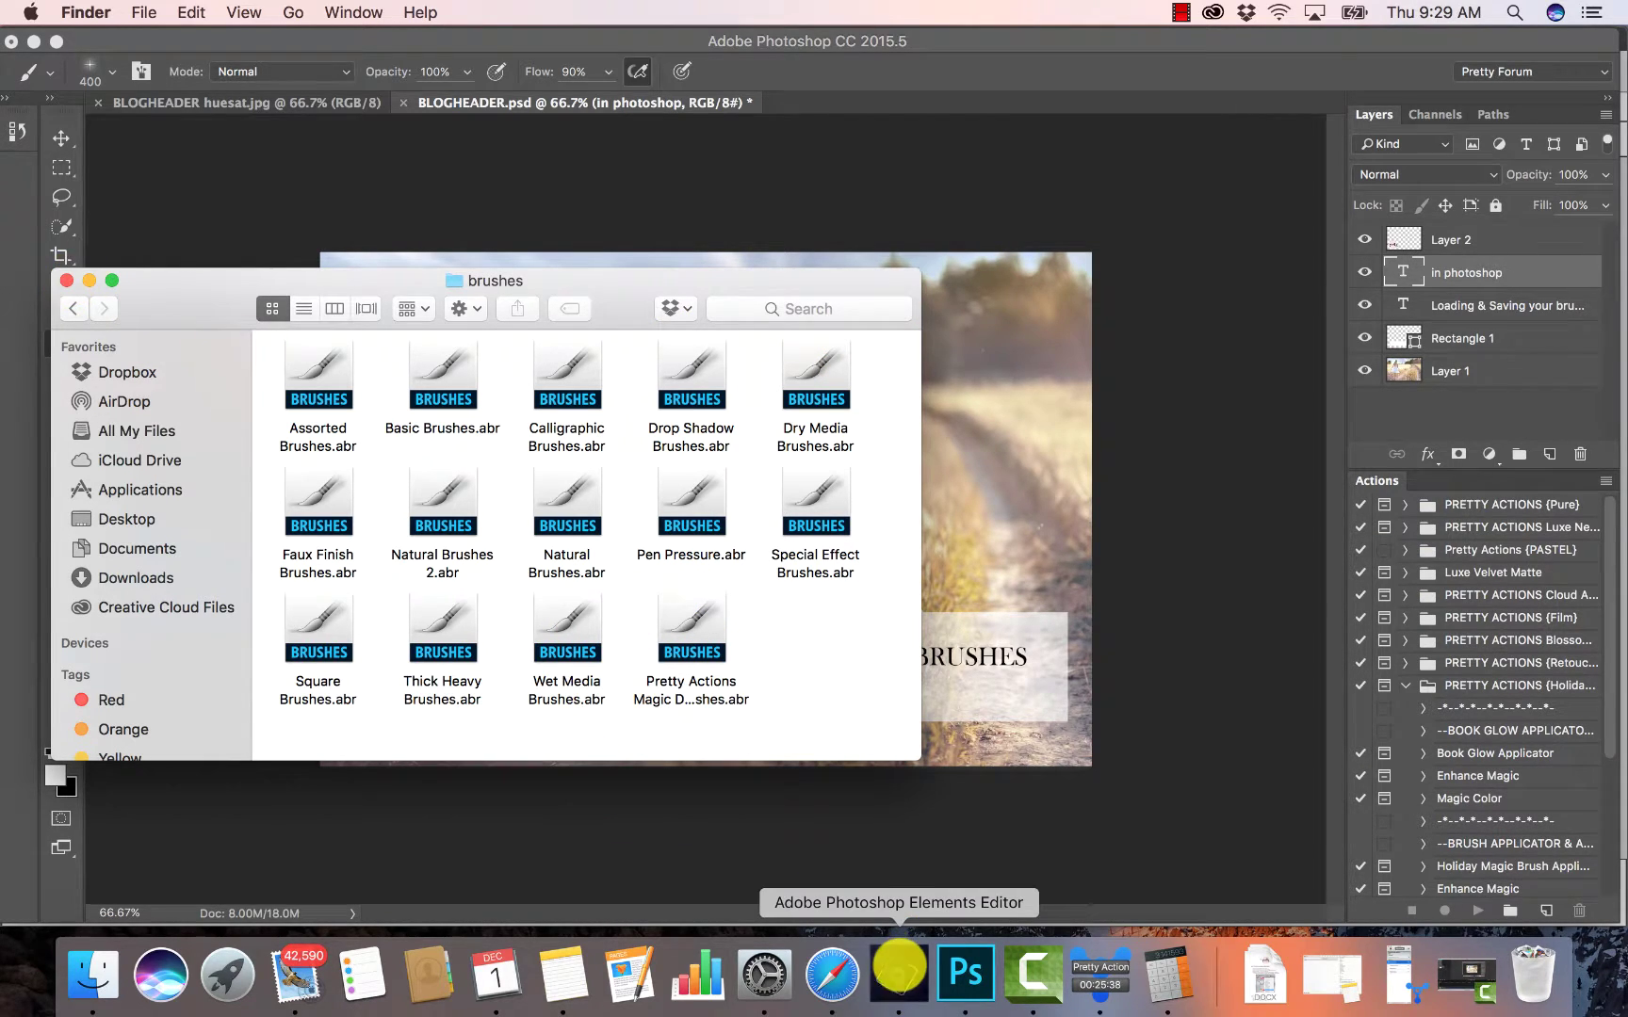
Back in Elements, check the Pretty Actions 400 px sparkle brushes in the Brush picker.
{"action": "left_click", "coordinate": [896, 975]}
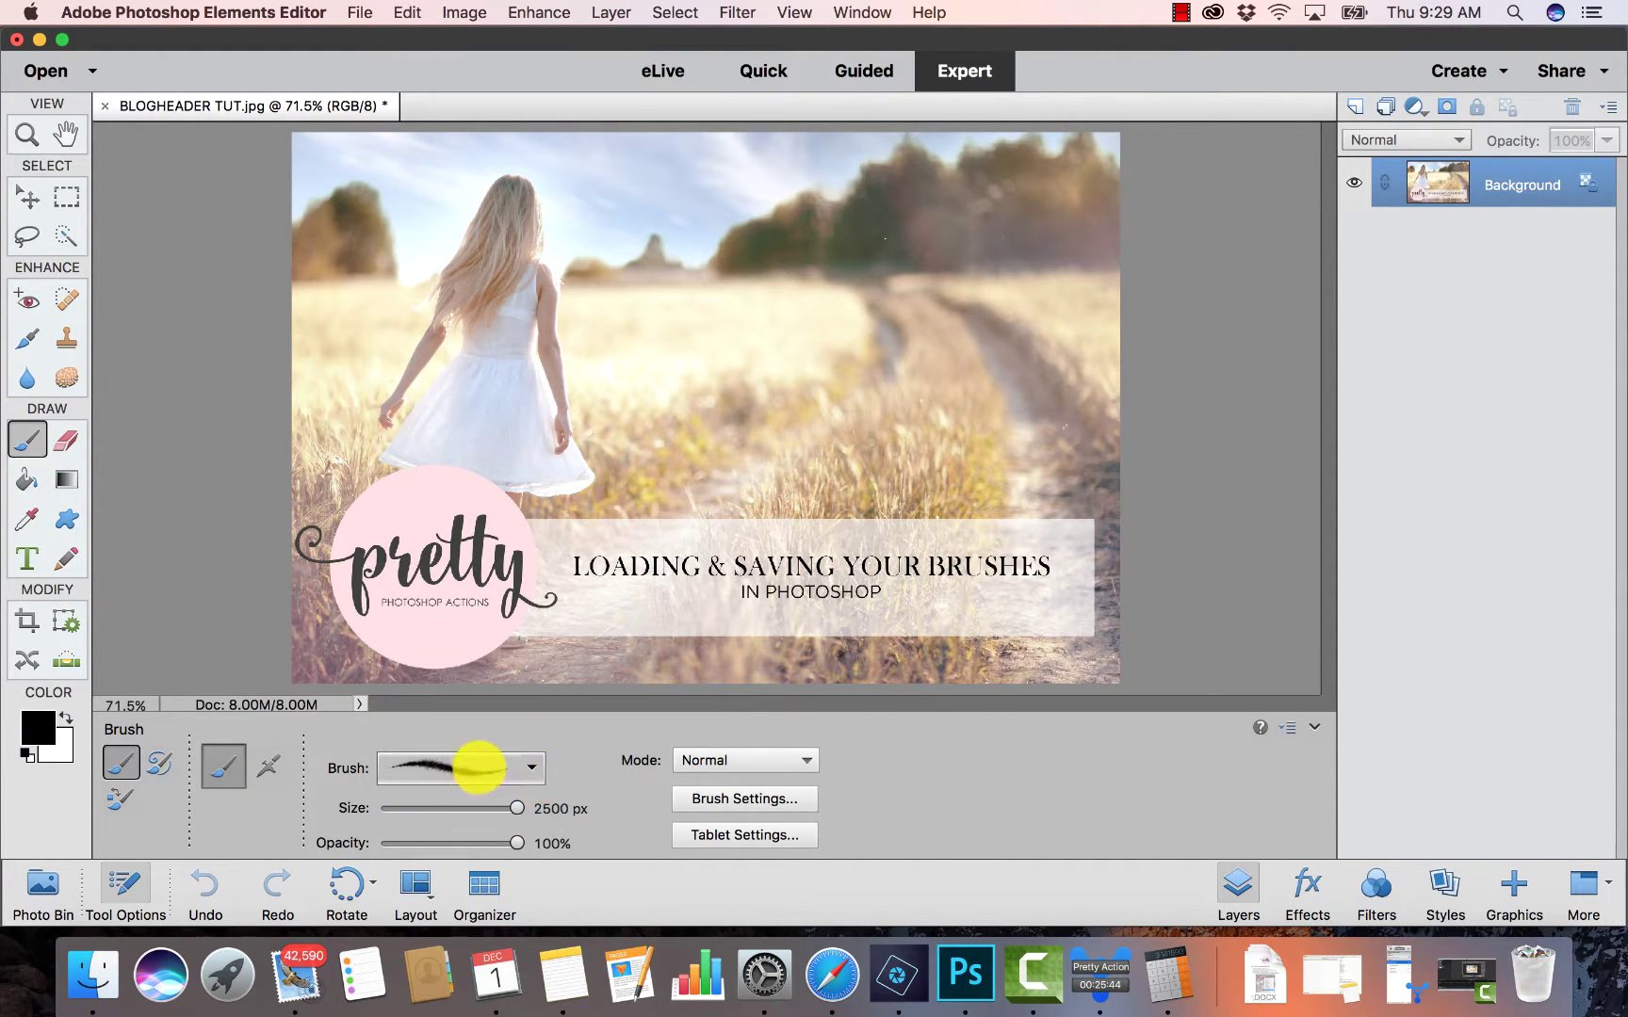
{"action": "left_click", "coordinate": [532, 768]}
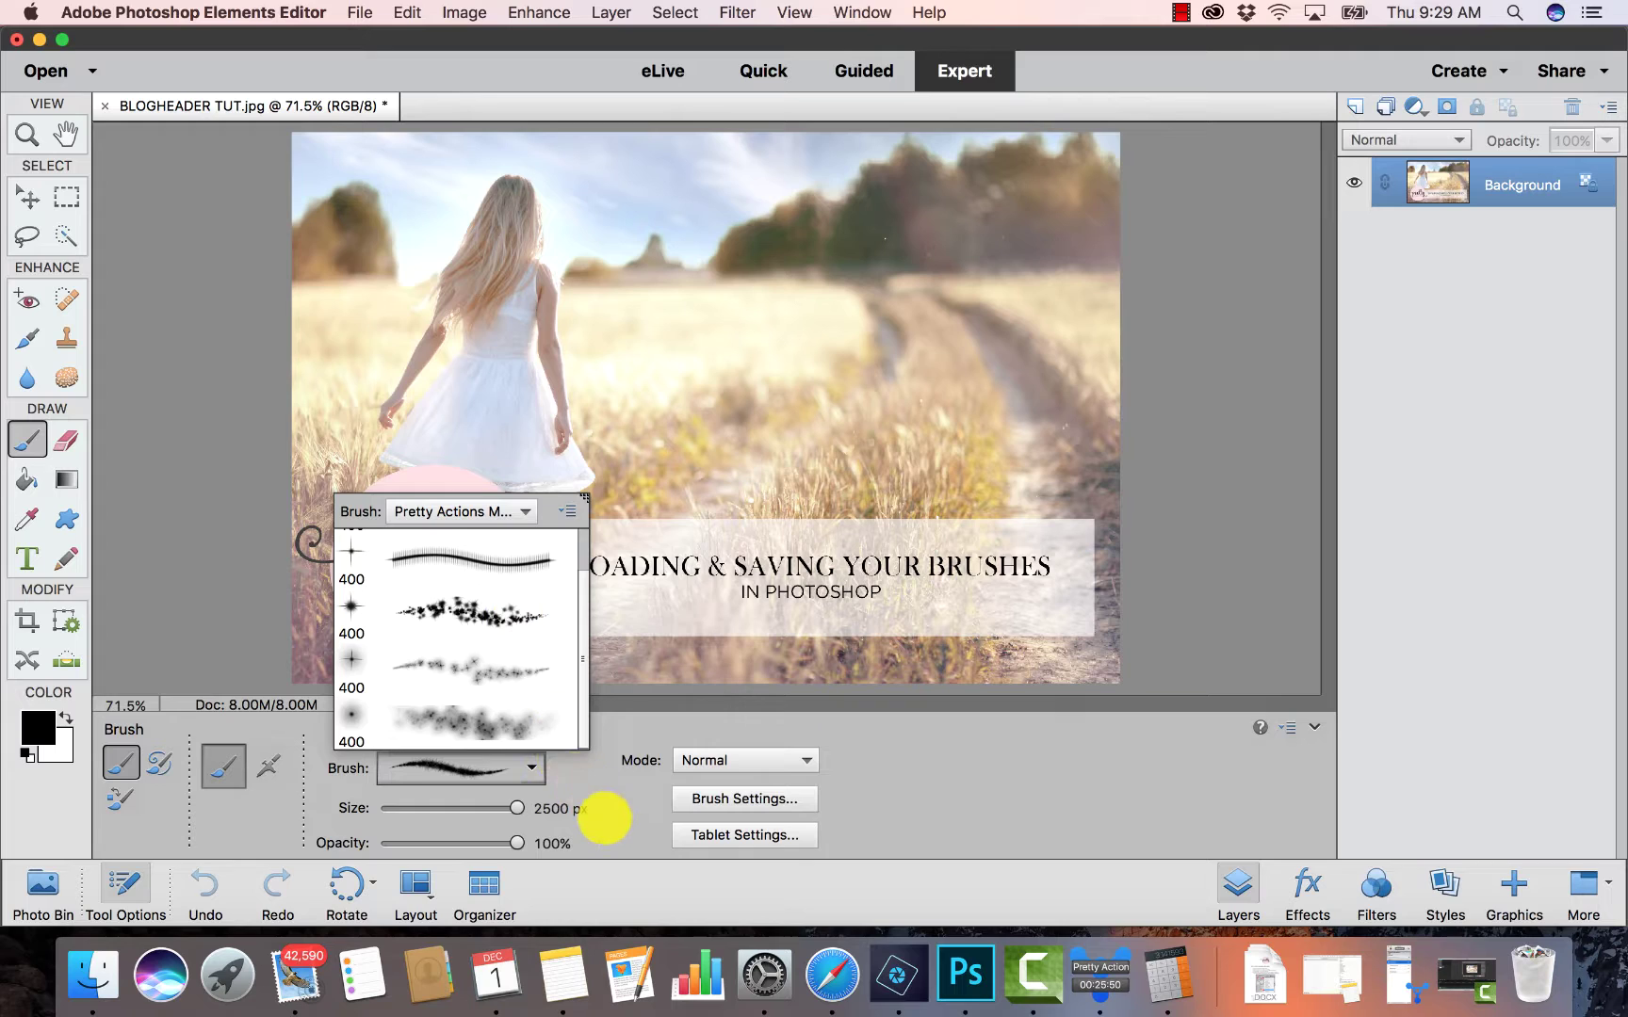
{"action": "left_click", "coordinate": [603, 817]}
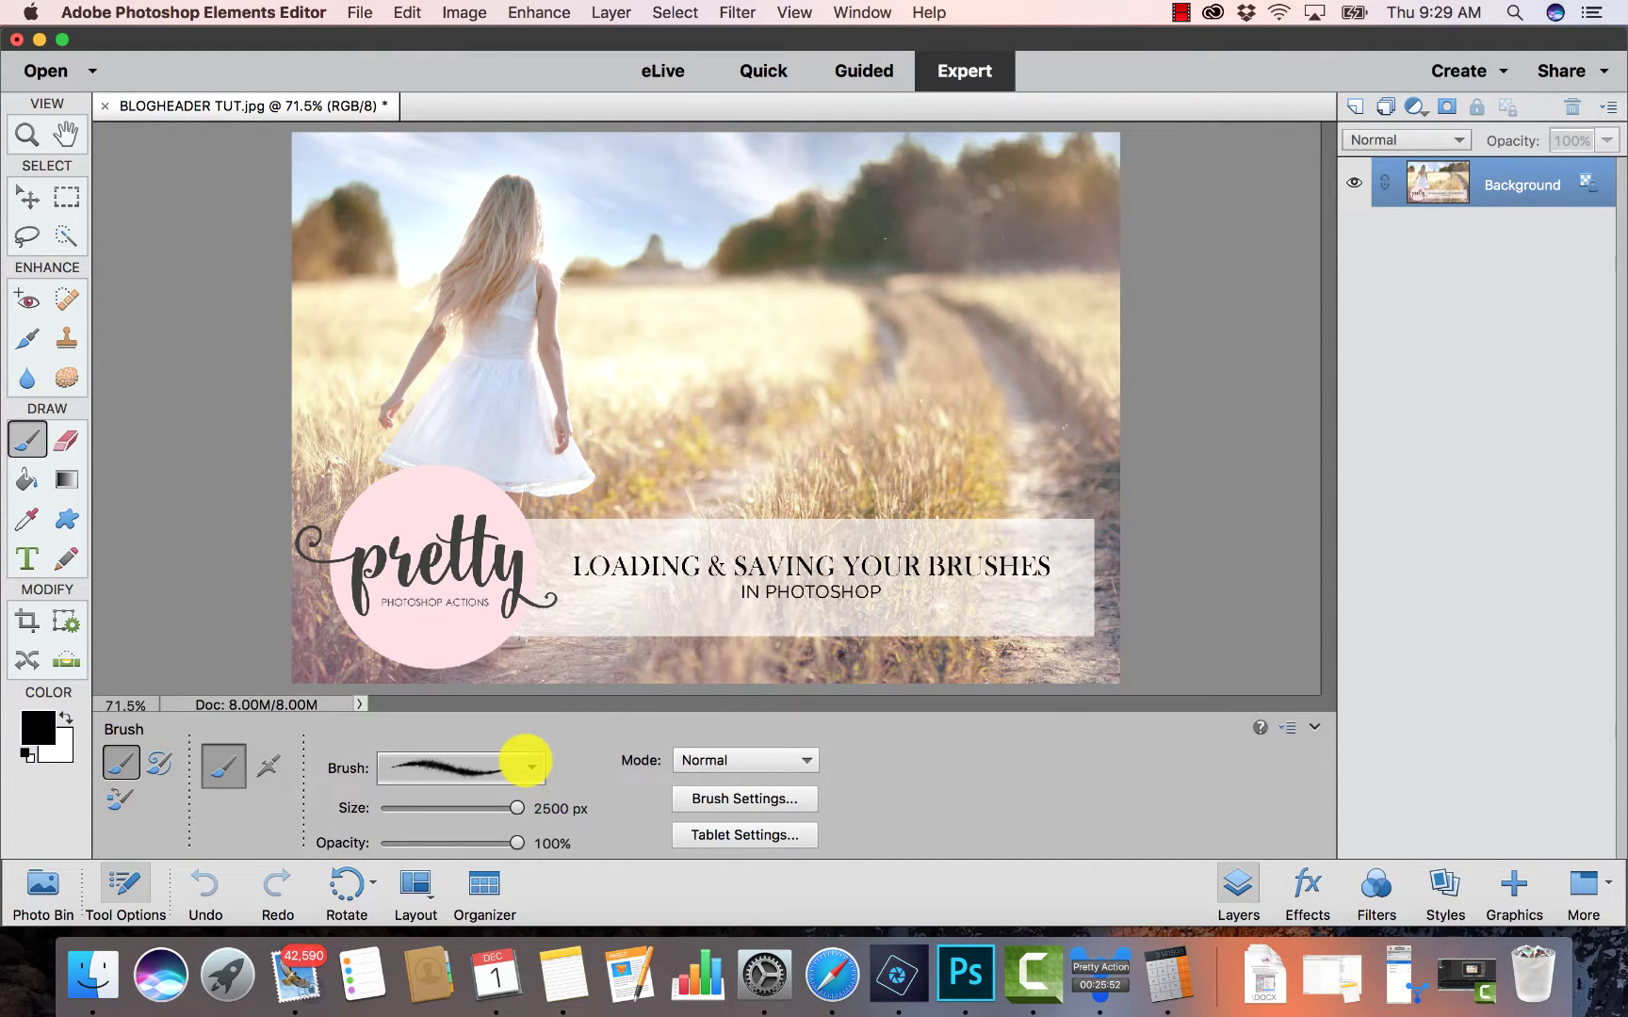
{"action": "left_click", "coordinate": [526, 764]}
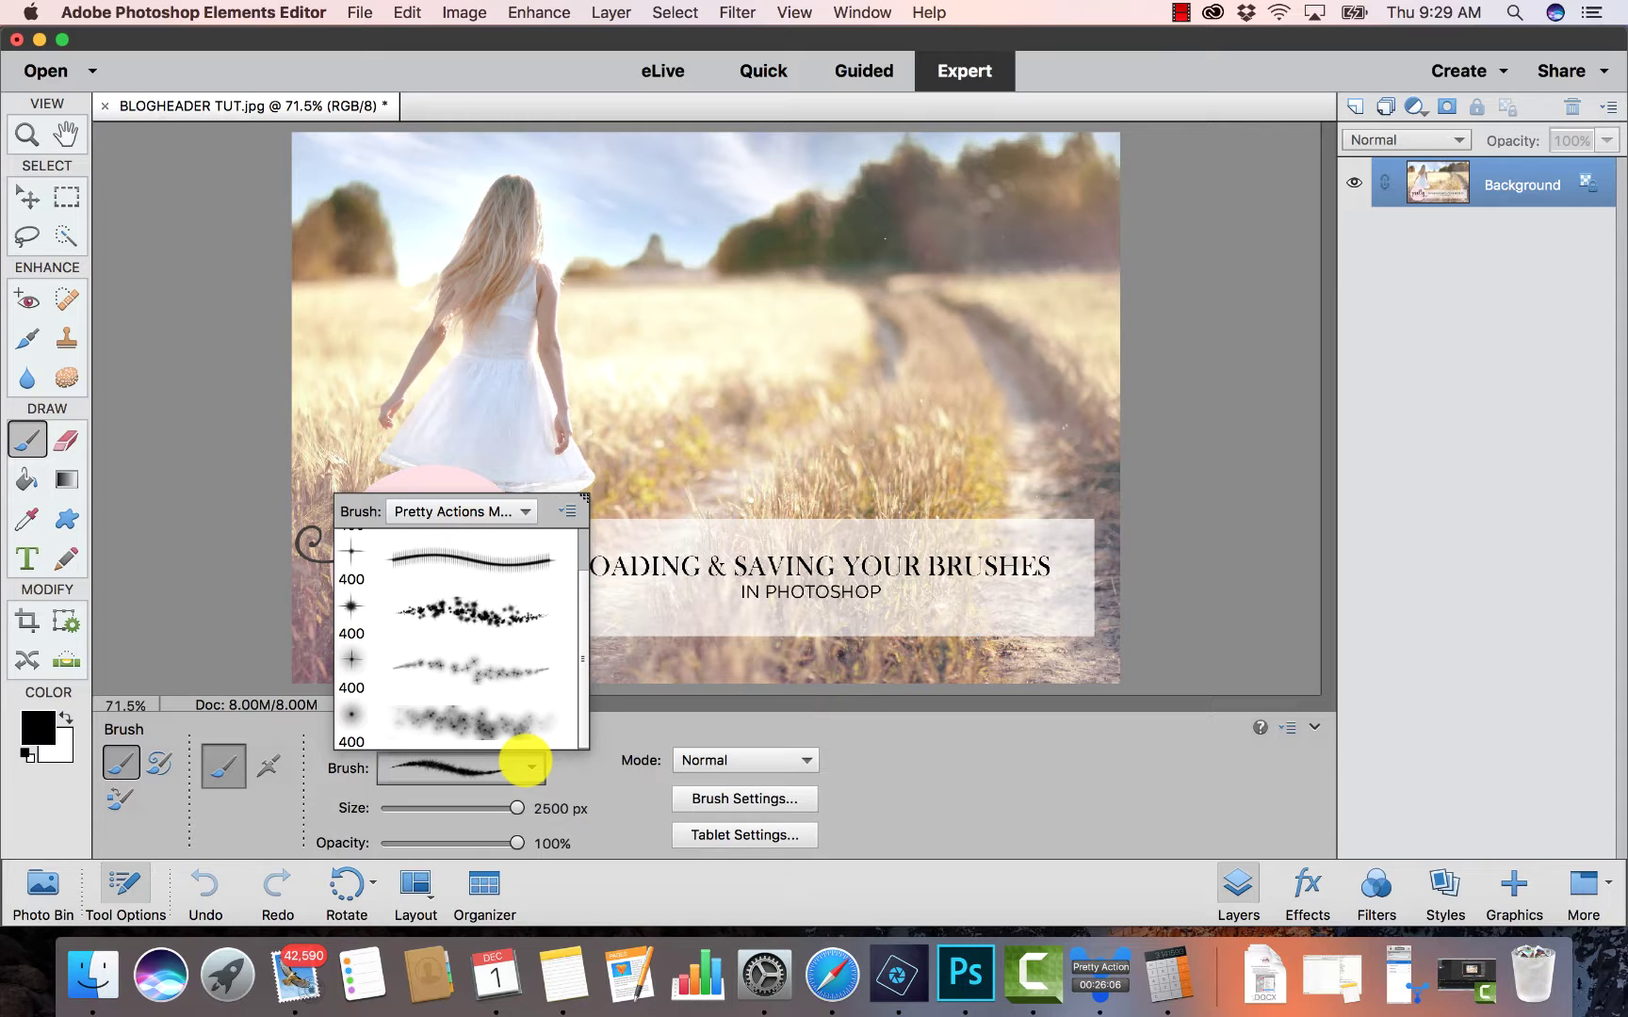
{"action": "left_click", "coordinate": [567, 510]}
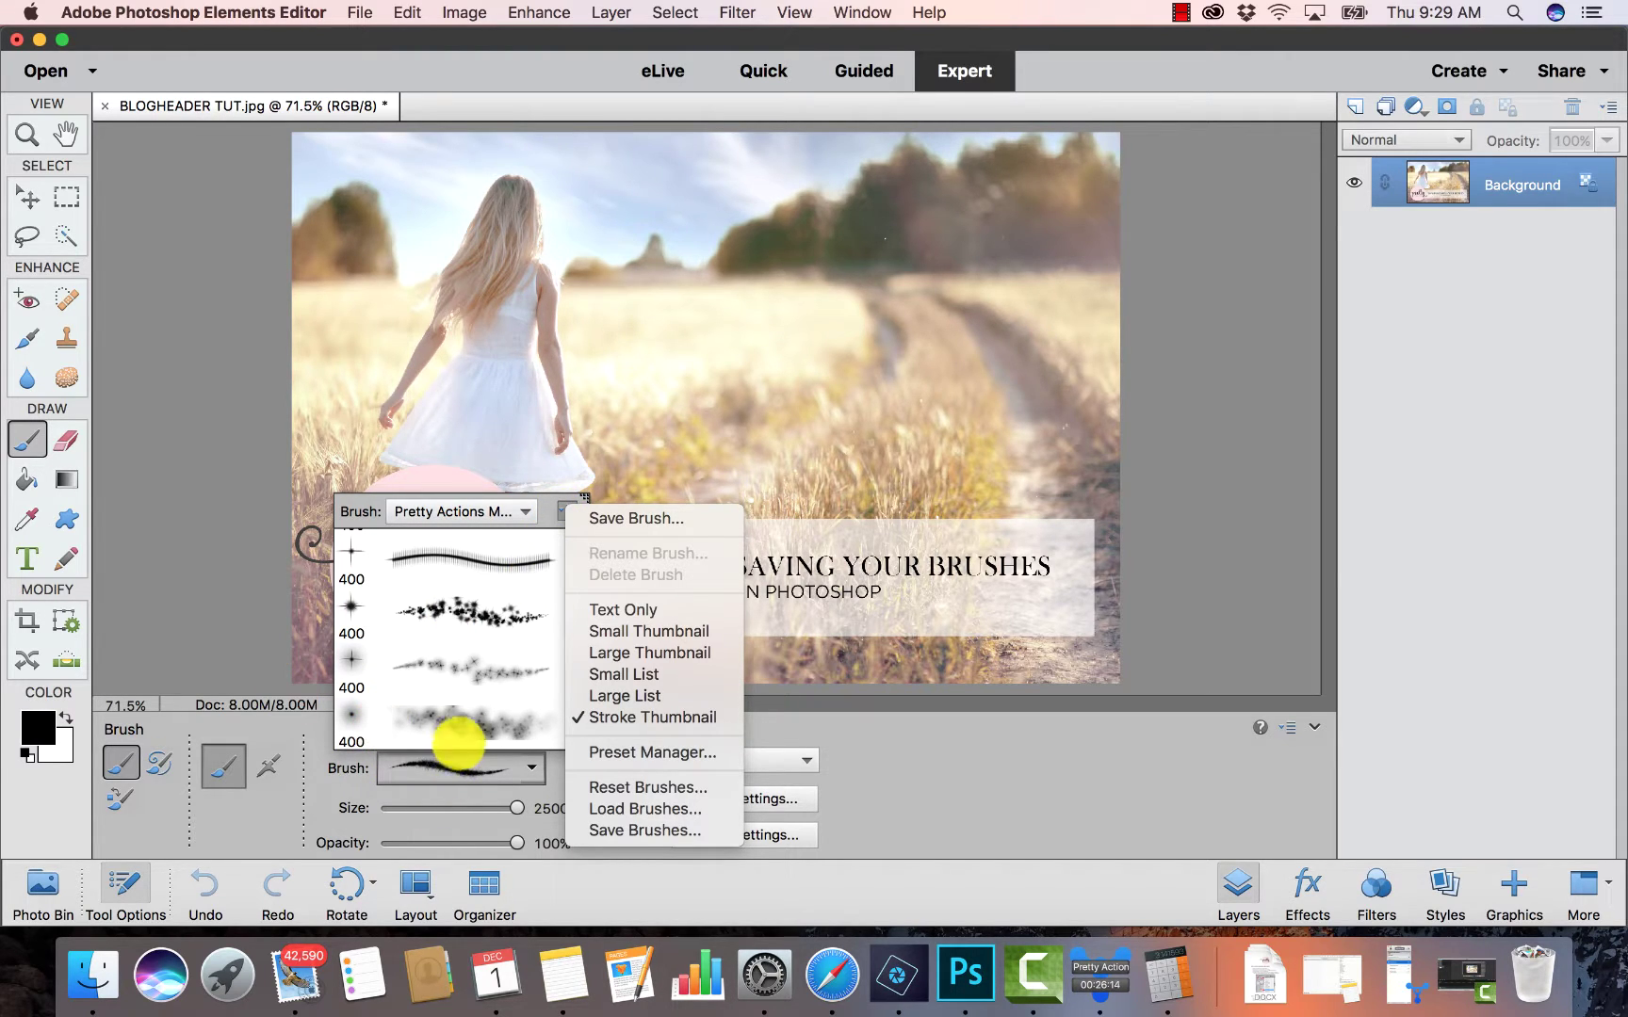
Open the Brushes Preset Manager and Shift-select all five Magic Dust brushes.
{"action": "left_click", "coordinate": [564, 510]}
{"action": "left_click", "coordinate": [566, 511]}
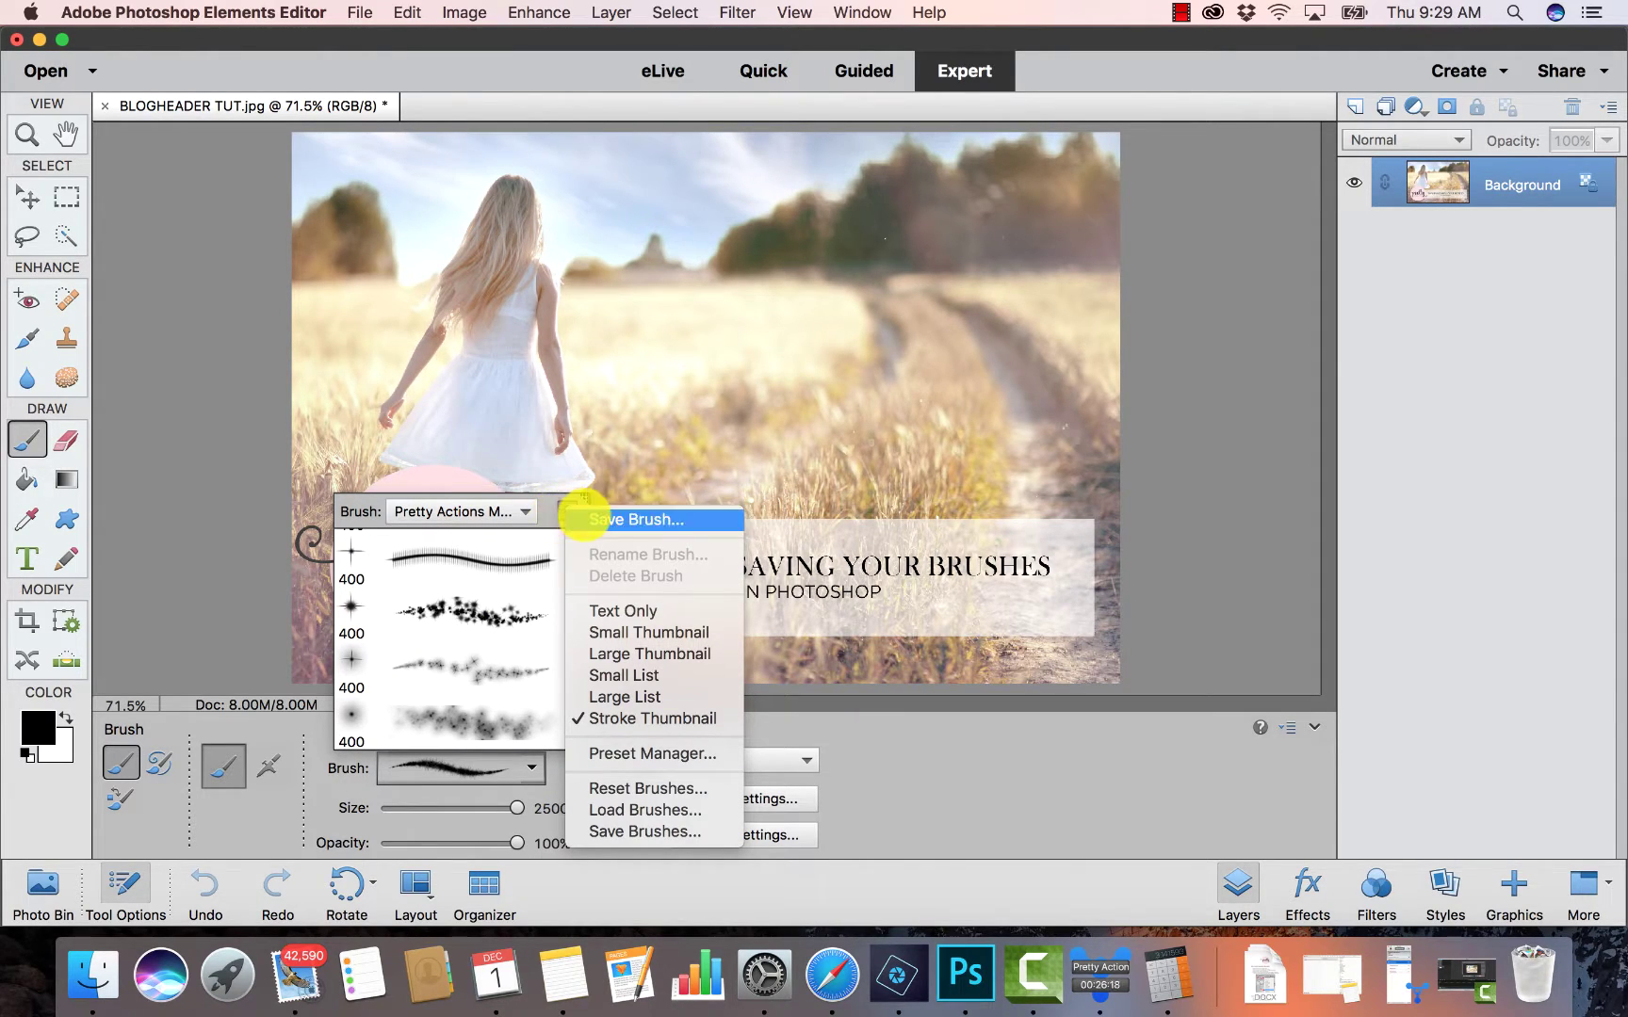
{"action": "left_click", "coordinate": [565, 512]}
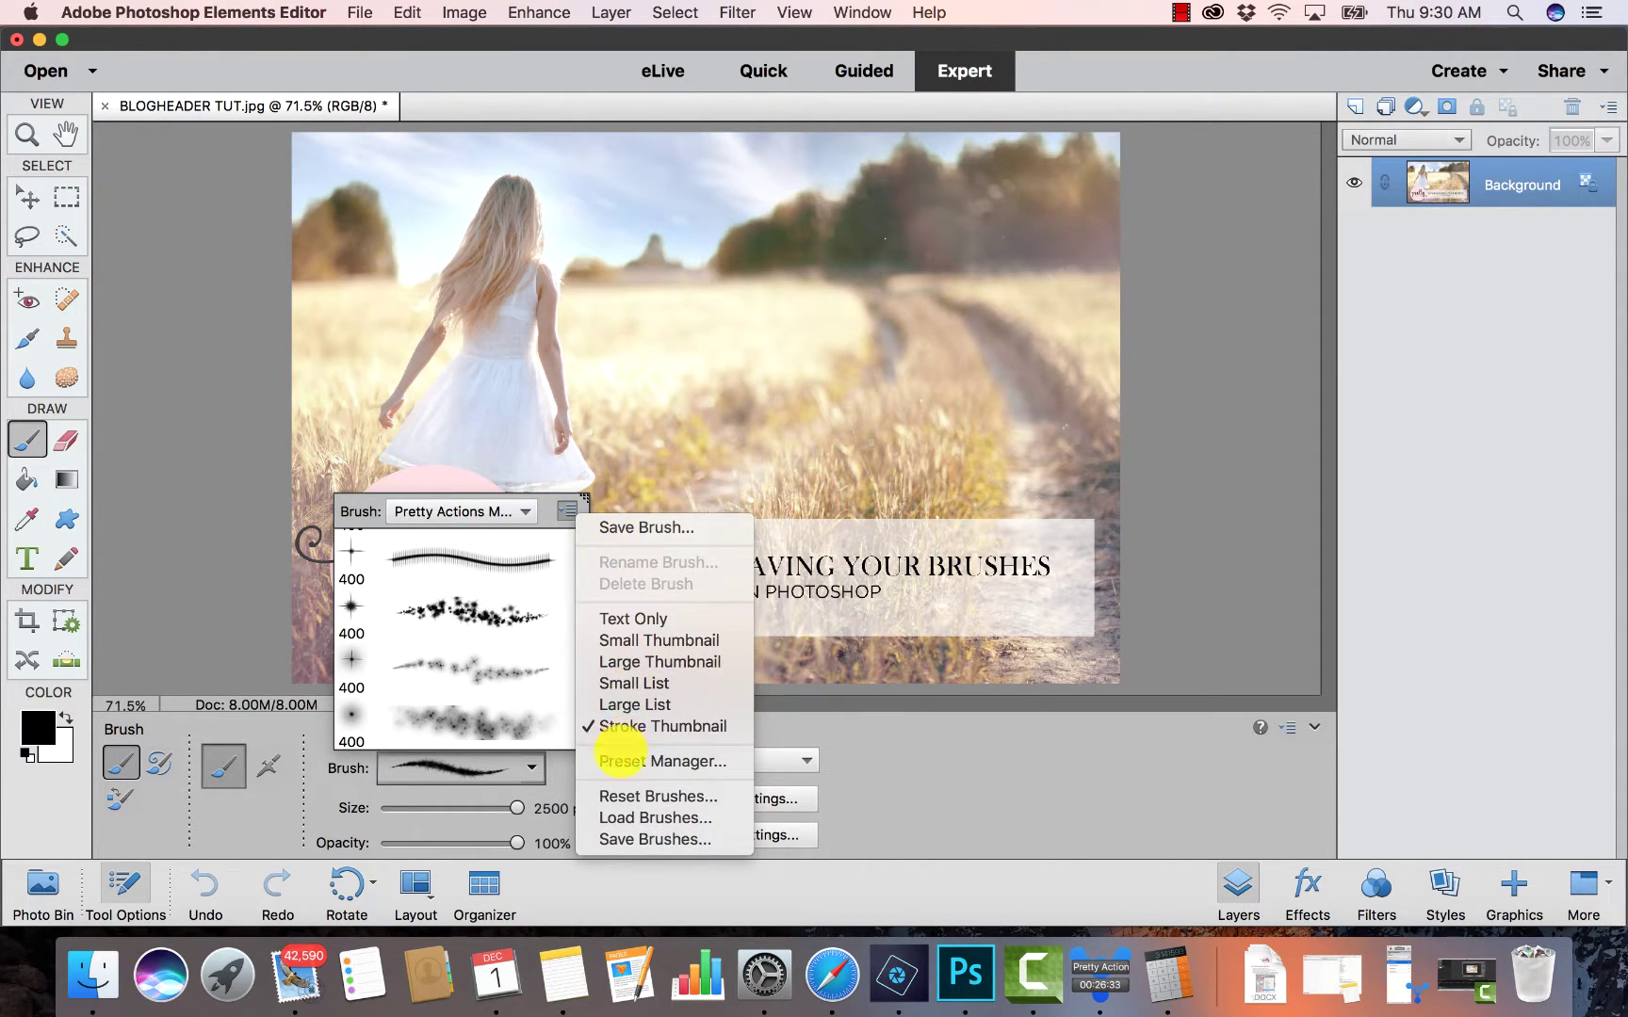
{"action": "left_click", "coordinate": [659, 761]}
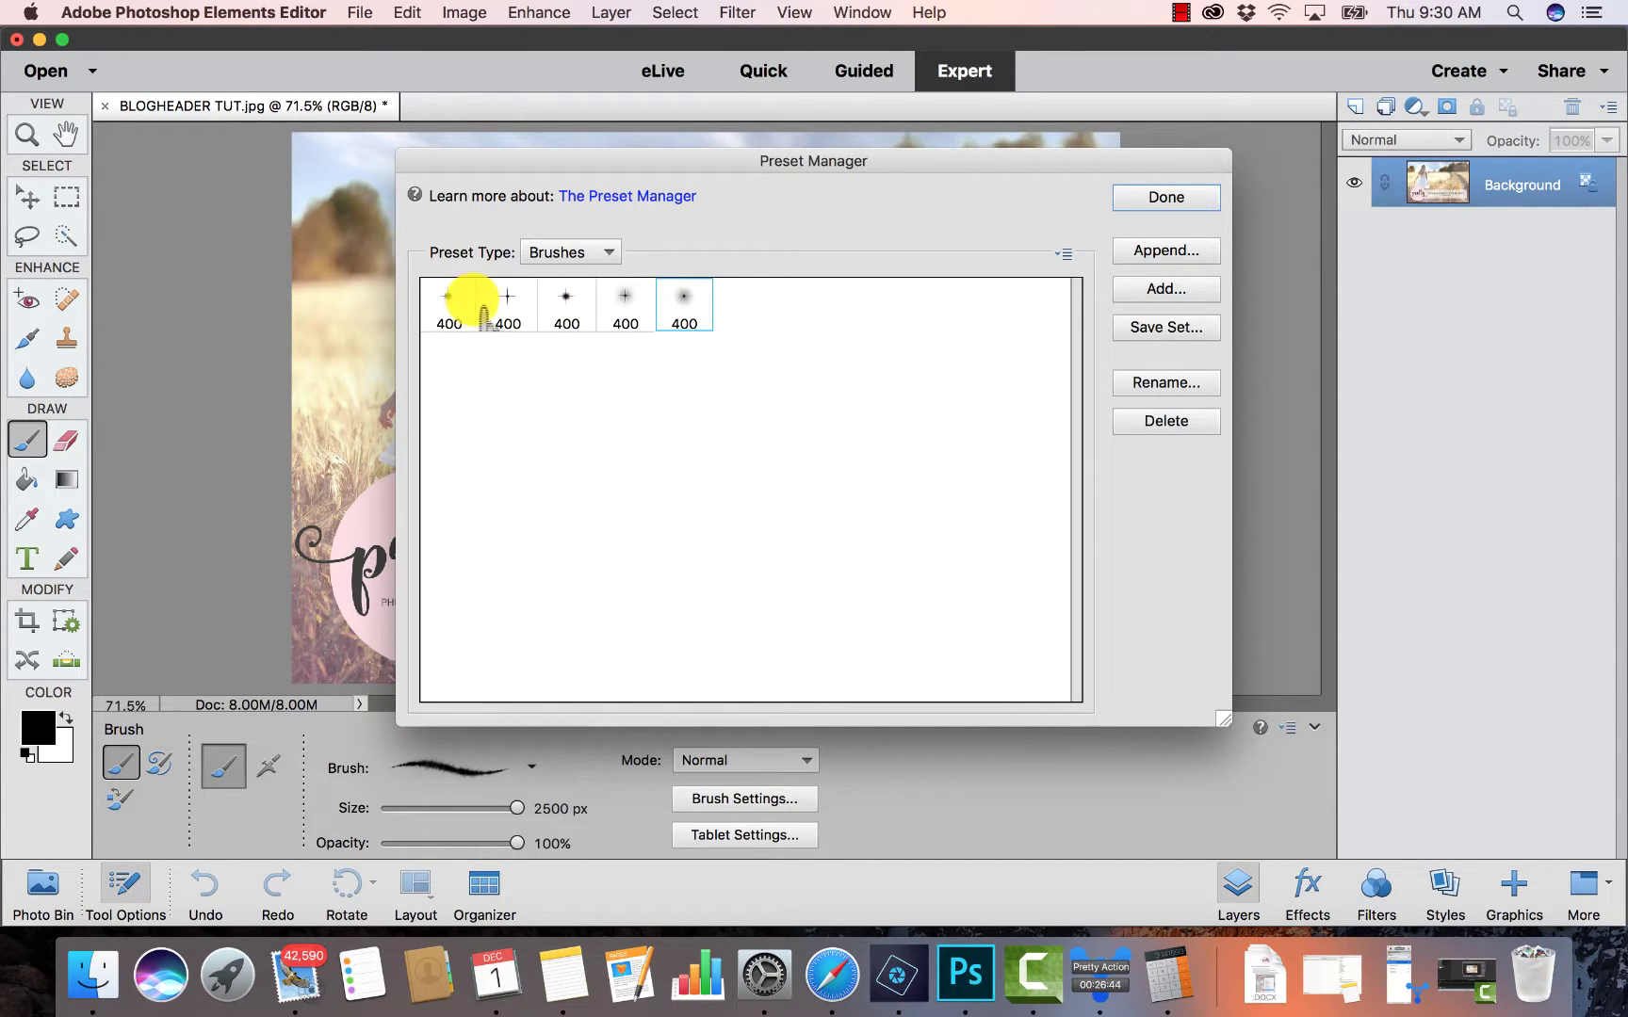
{"action": "left_click", "coordinate": [446, 315]}
{"action": "left_click", "coordinate": [685, 332], "text": "shift"}
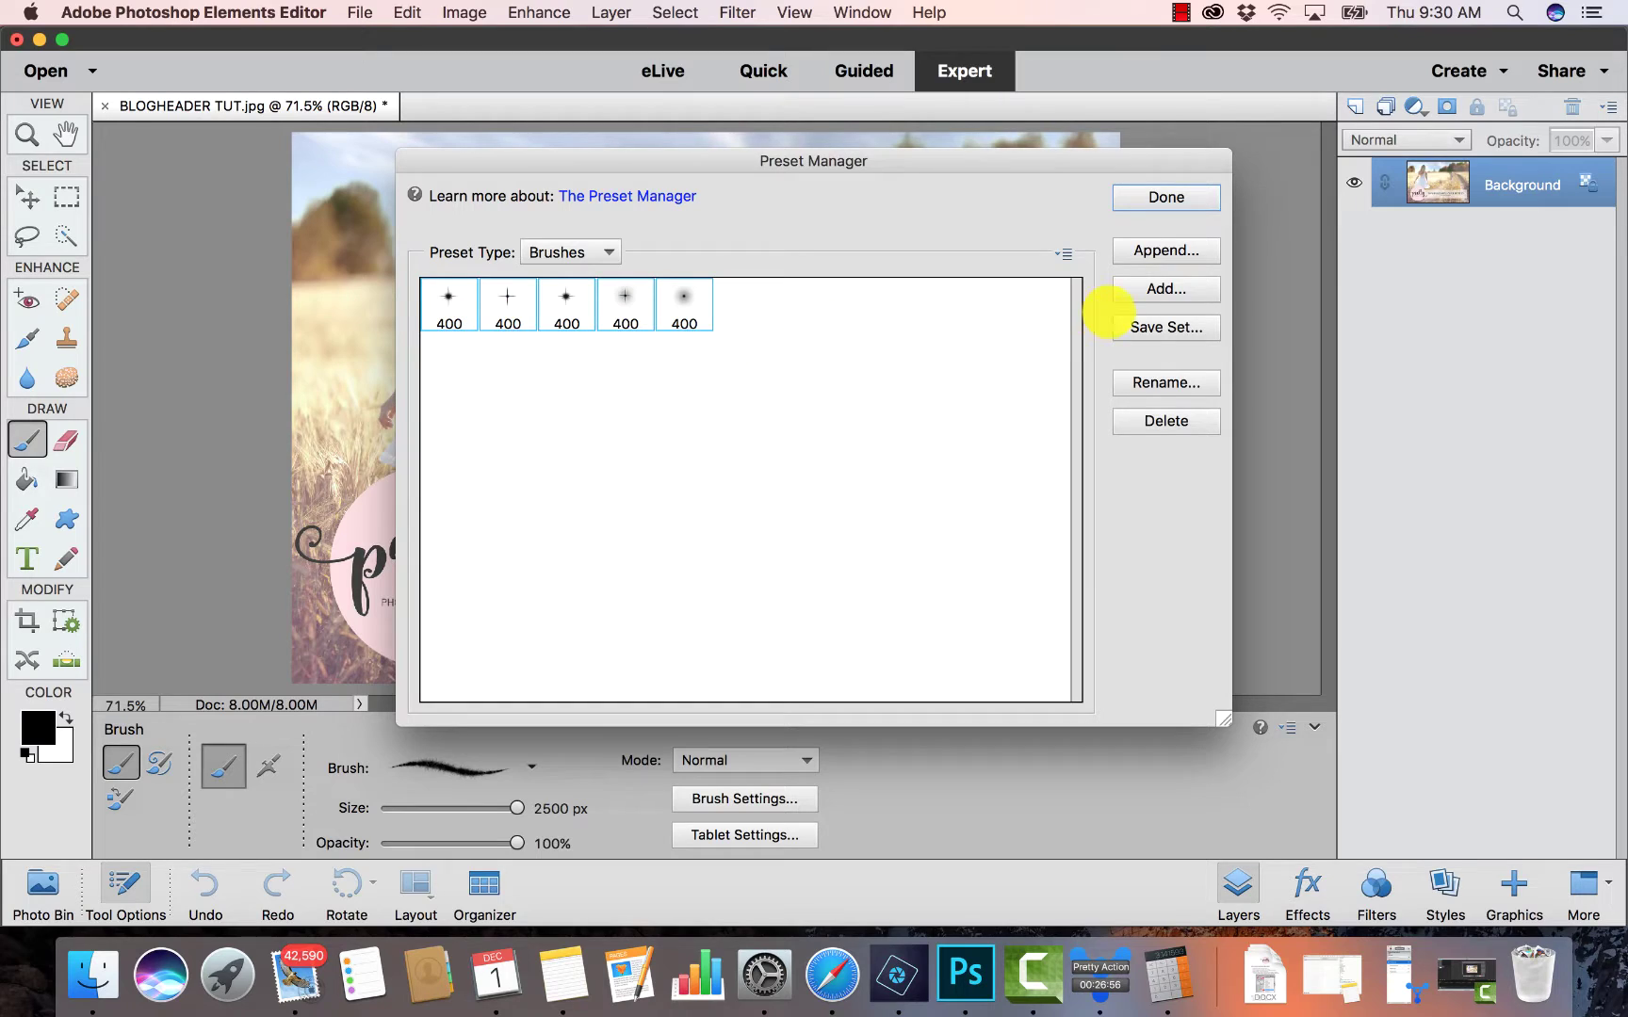
Name the set 'Pretty Actions', save it to PA SETS, and click Done.
{"action": "left_click", "coordinate": [1145, 326]}
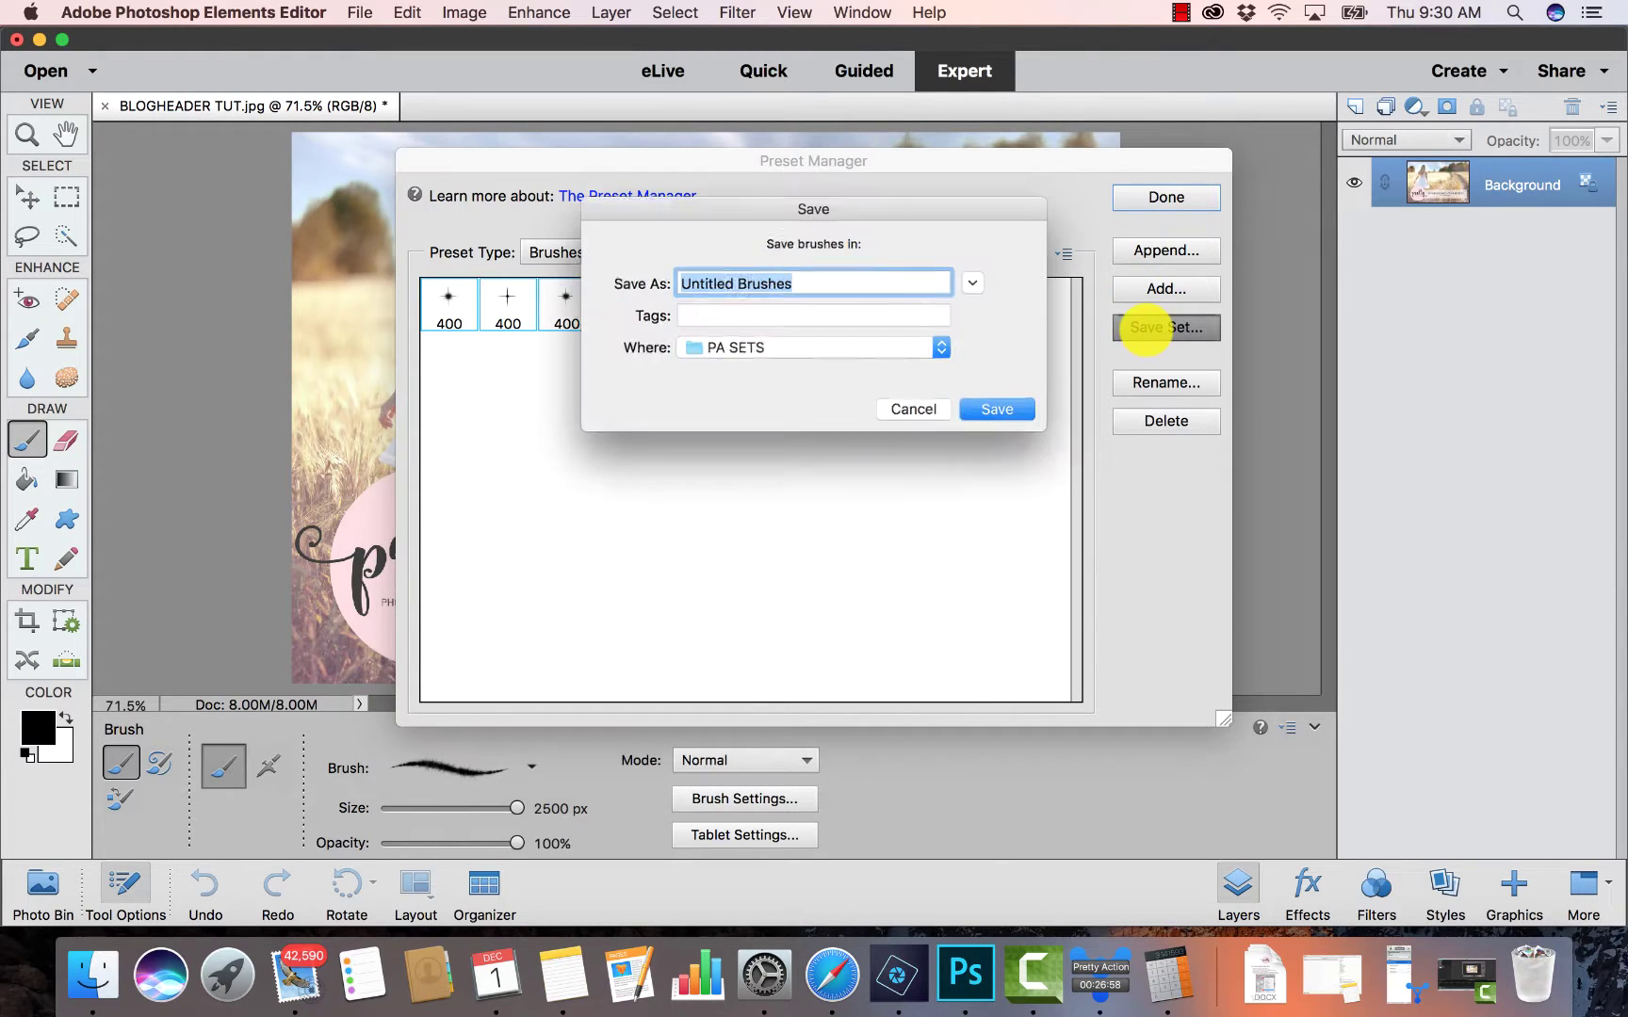
{"action": "type", "text": "Pretty Actio"}
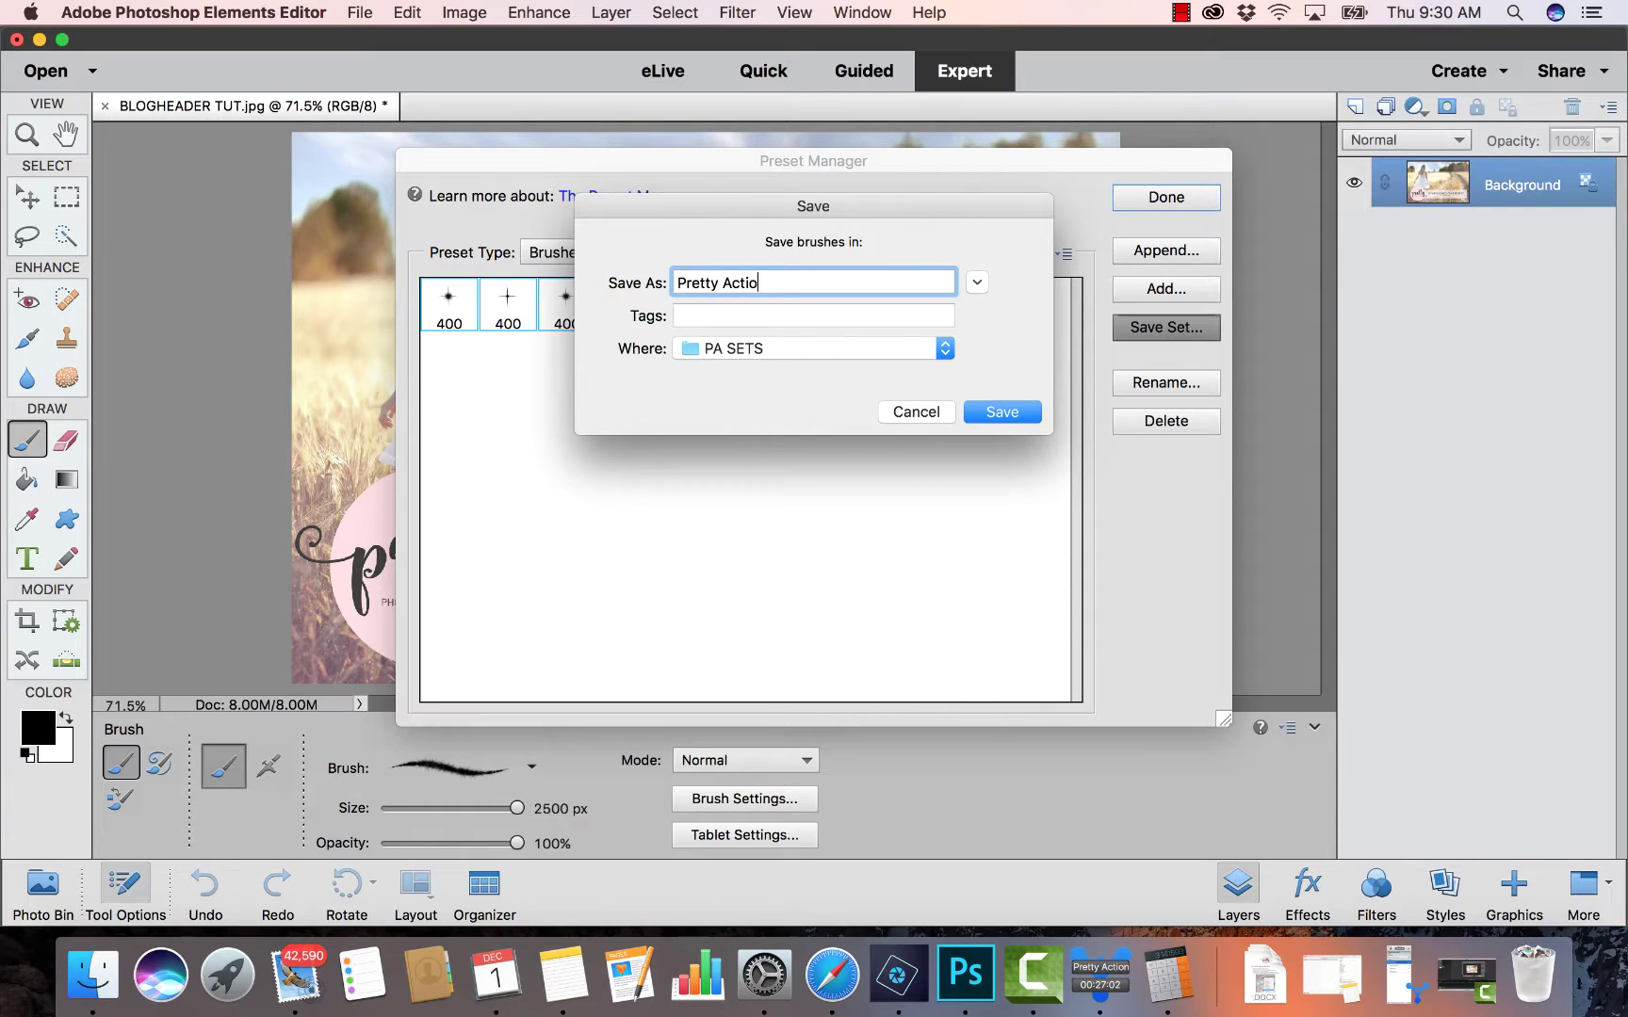
{"action": "type", "text": "ns"}
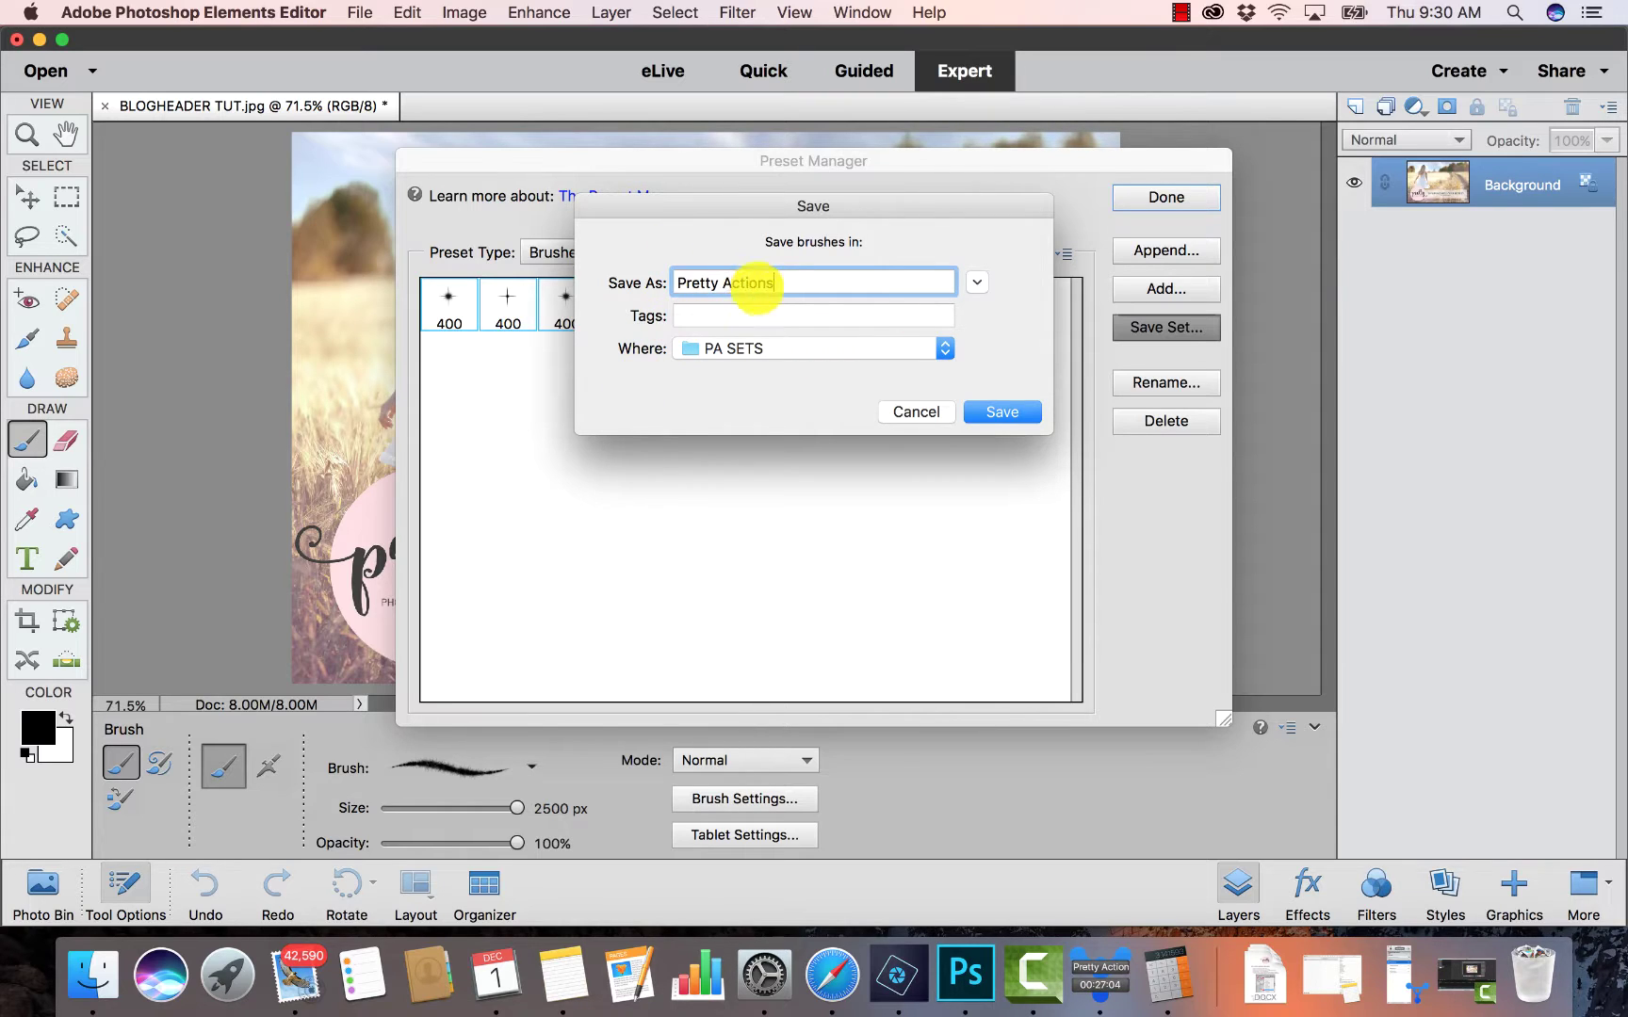
{"action": "left_click", "coordinate": [986, 411]}
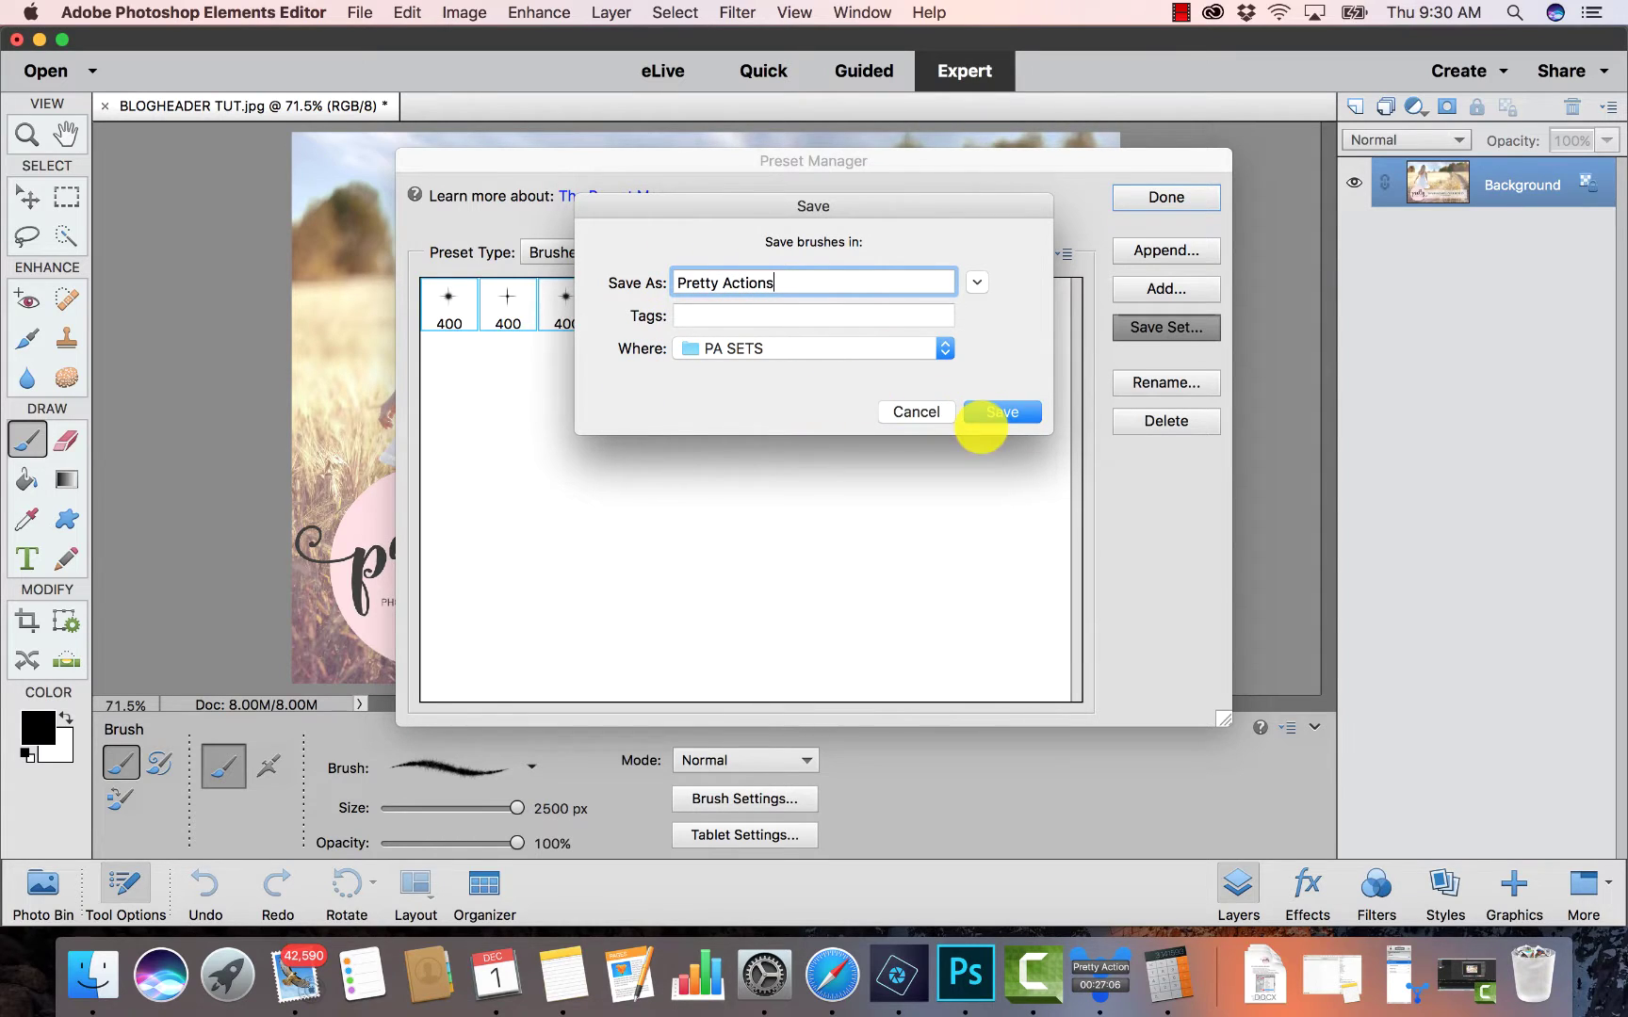
{"action": "left_click", "coordinate": [1015, 419]}
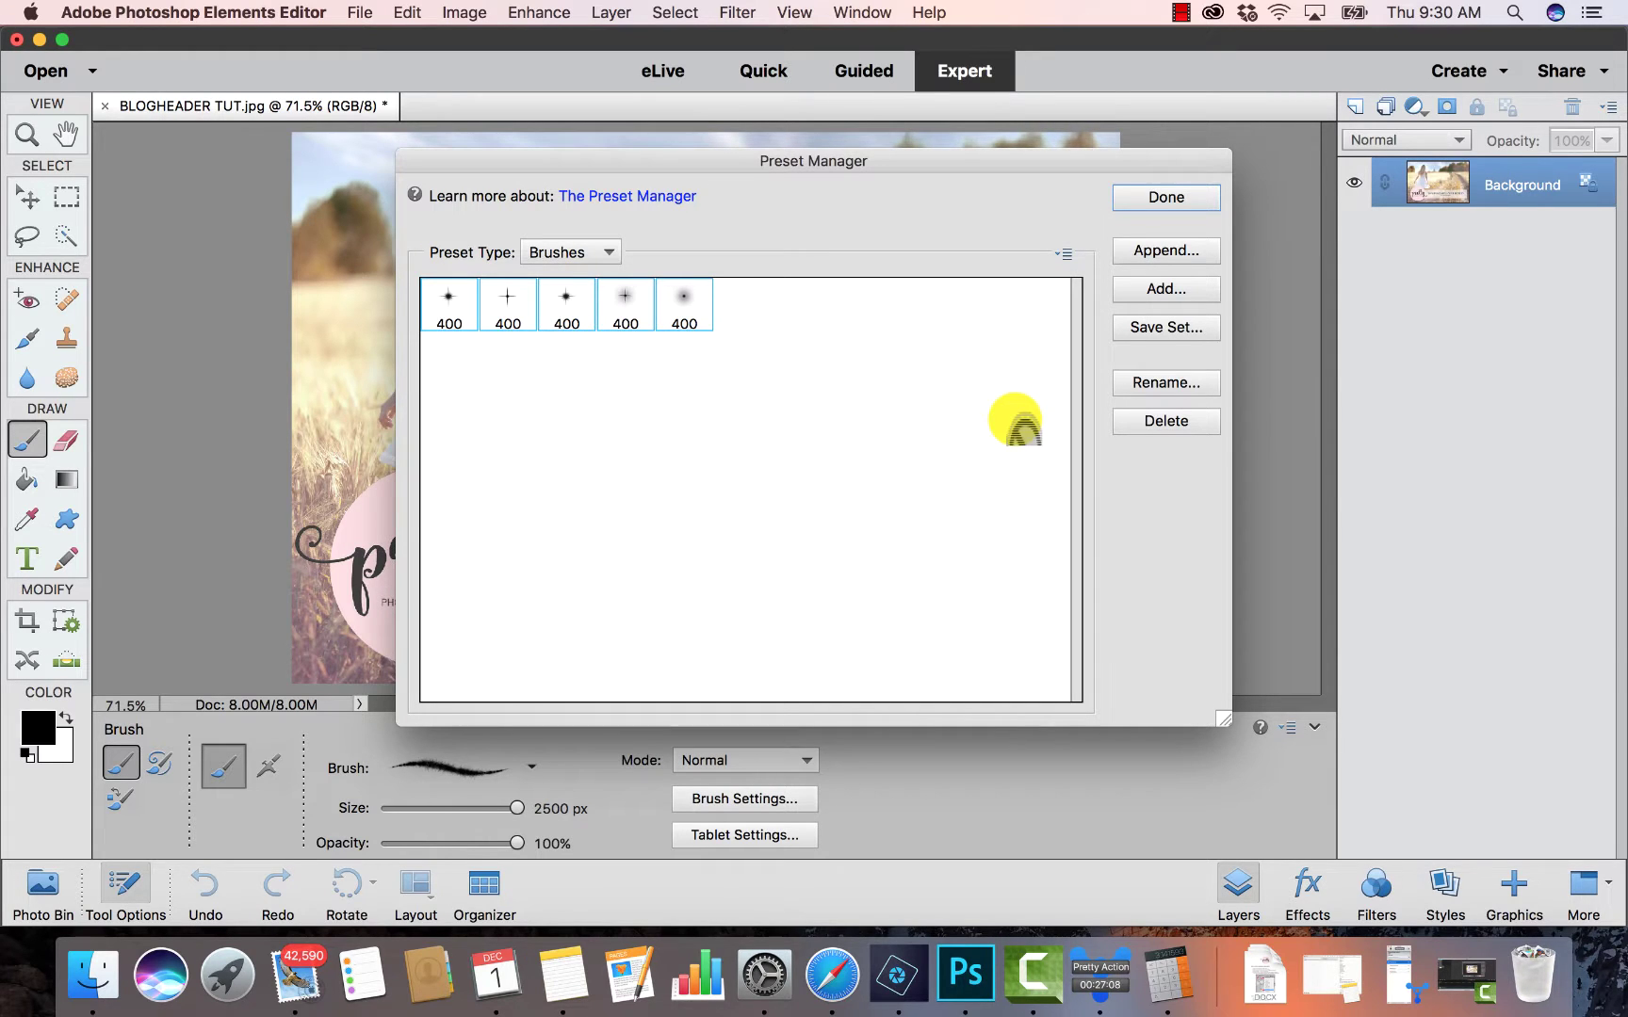
{"action": "left_click", "coordinate": [1143, 198]}
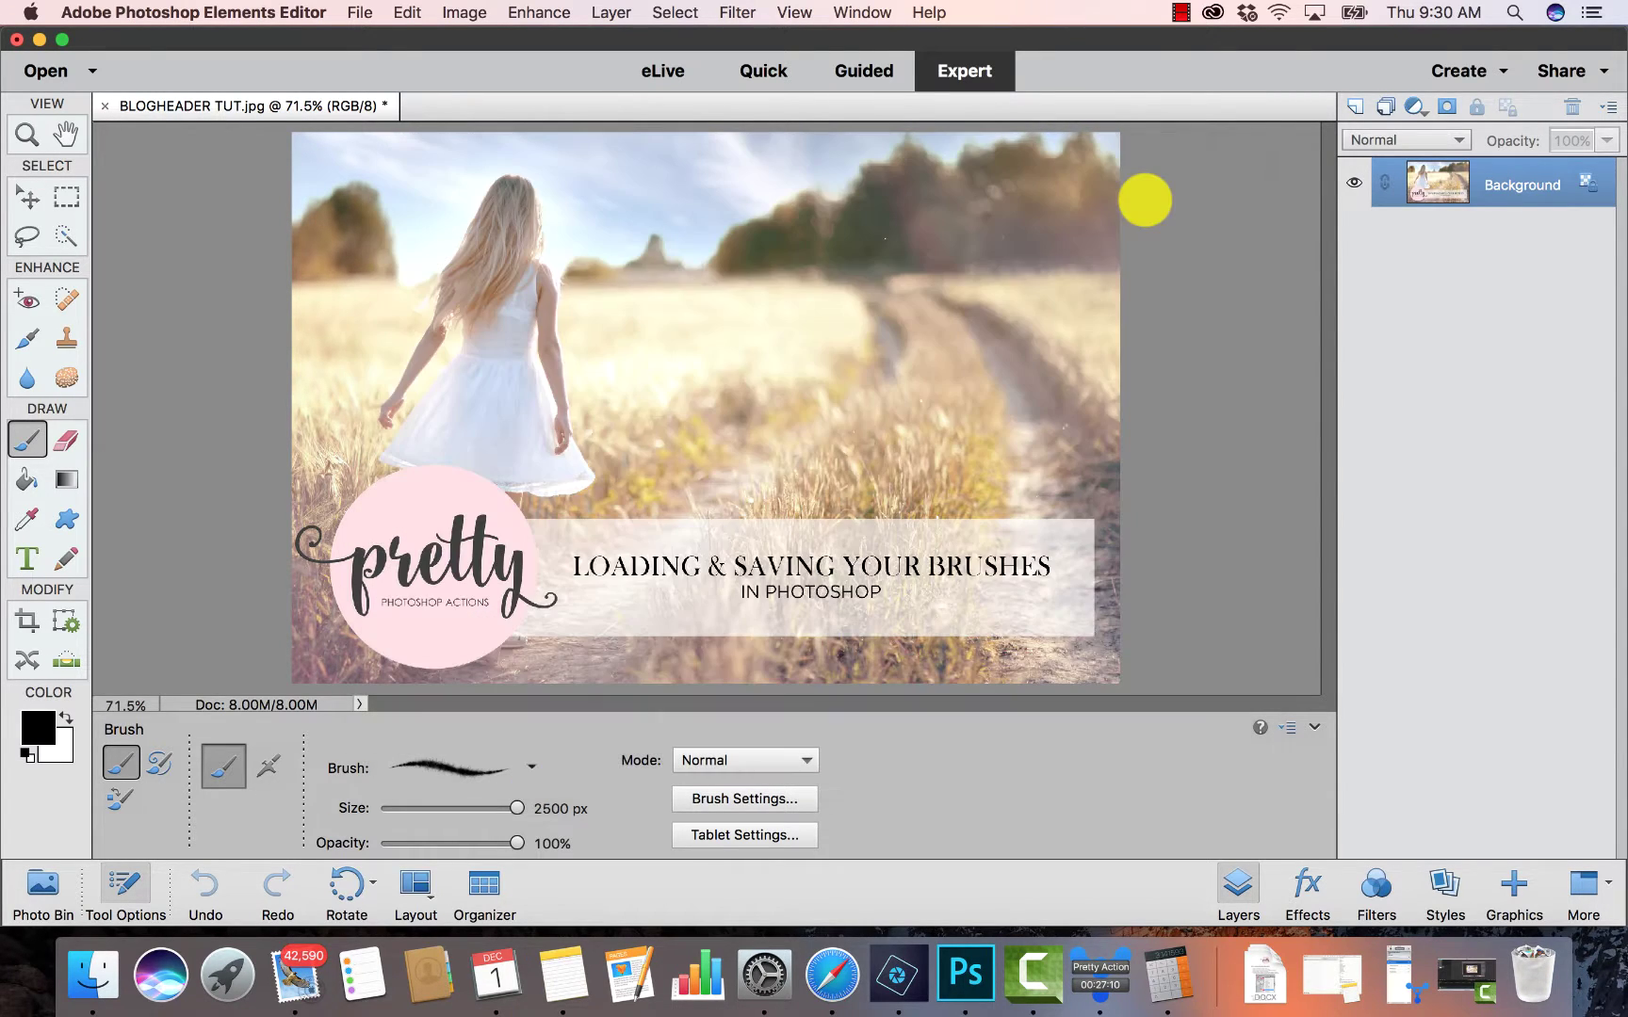